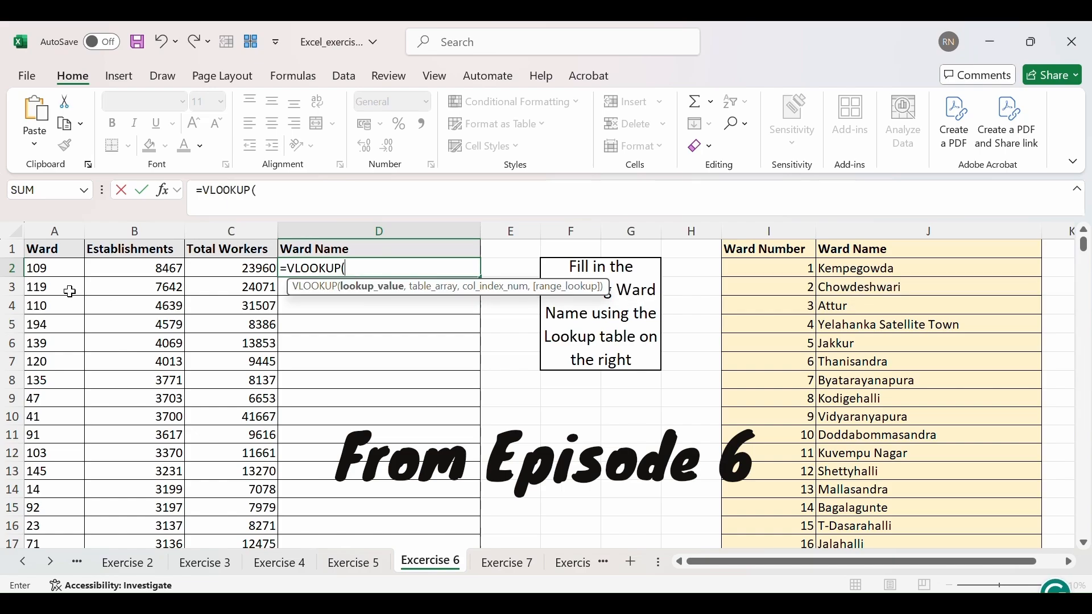
Complete the VLOOKUP in D2 with lookup value A2, table I:J, column index 2 and FALSE, and fill it down the Ward Name column.
left_click(56, 268)
type(",")
left_click_drag(768, 230, 928, 230)
left_click(387, 198)
type(",2,")
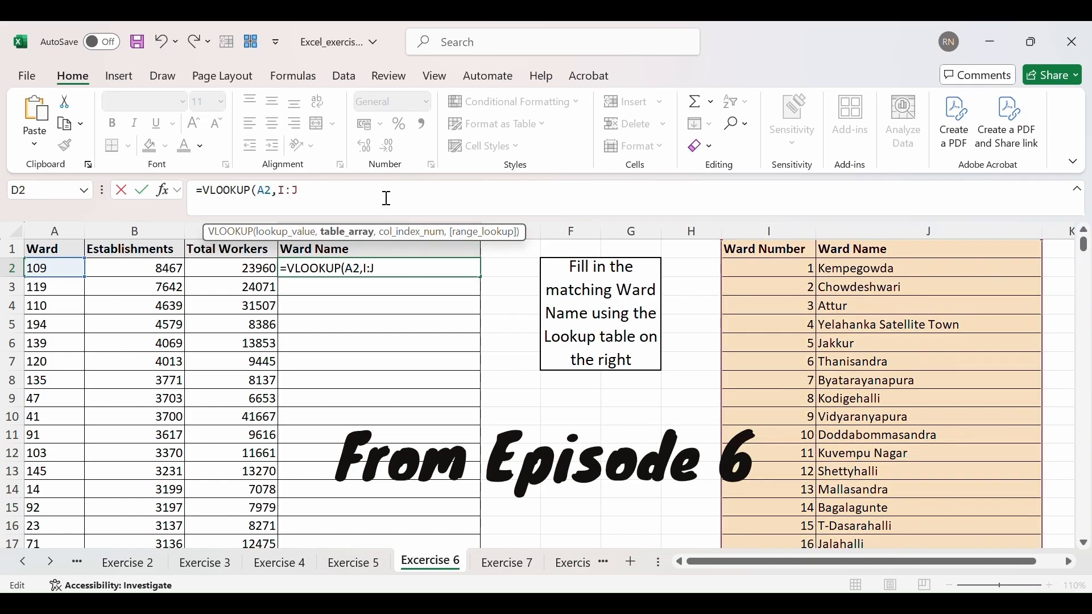
type("FALSE")
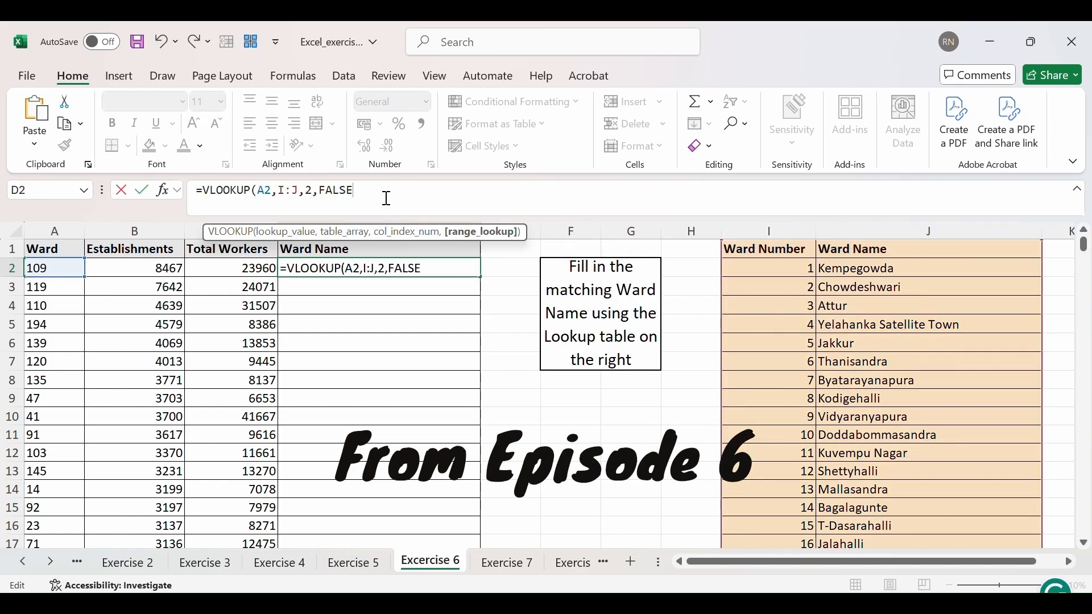
key("Return")
left_click(457, 264)
double_click(481, 277)
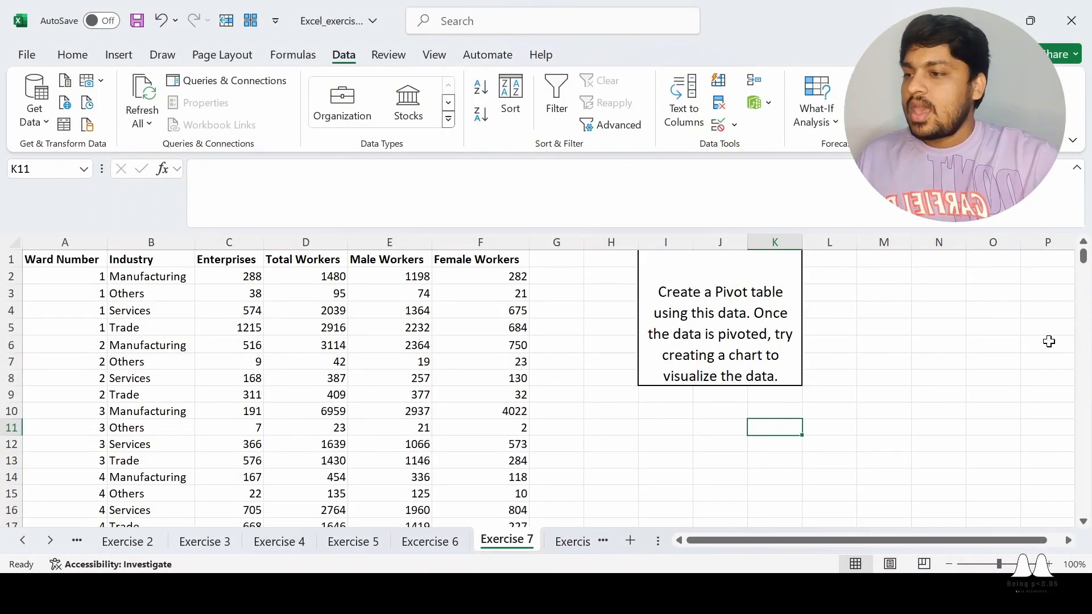
Examine the ward numbers, industry categories and worker counts in the Exercise 7 data.
left_click(892, 341)
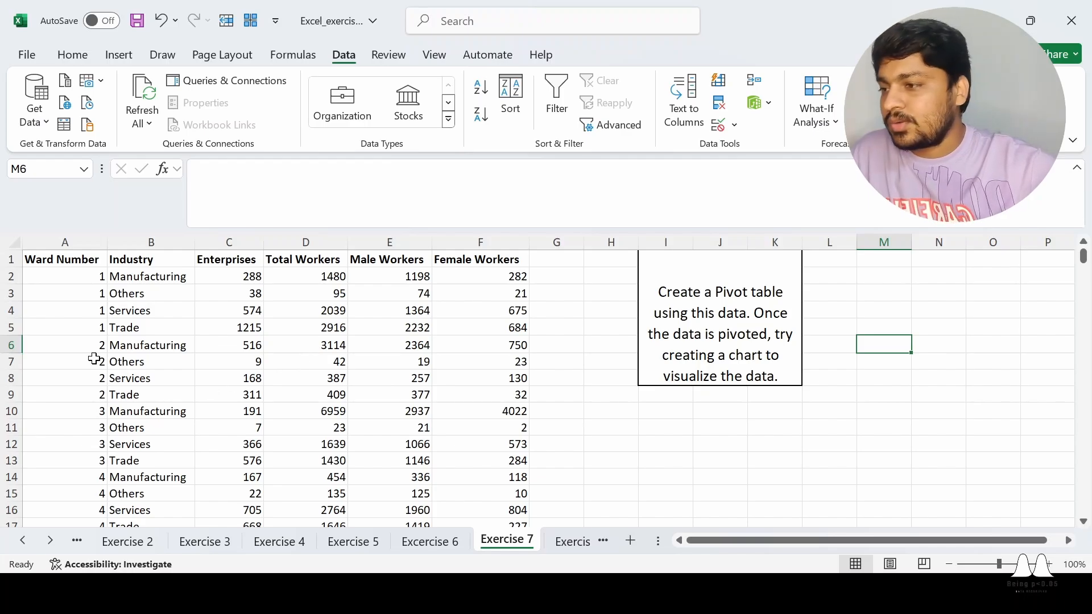
left_click(50, 244)
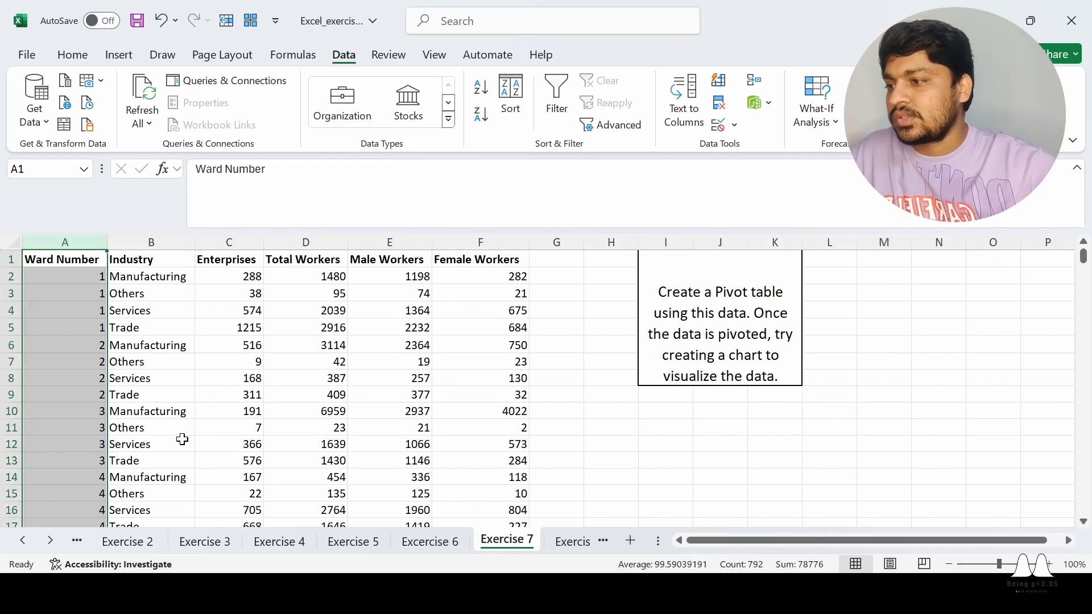
scroll(182, 440, "down", 1)
scroll(182, 439, "up", 1)
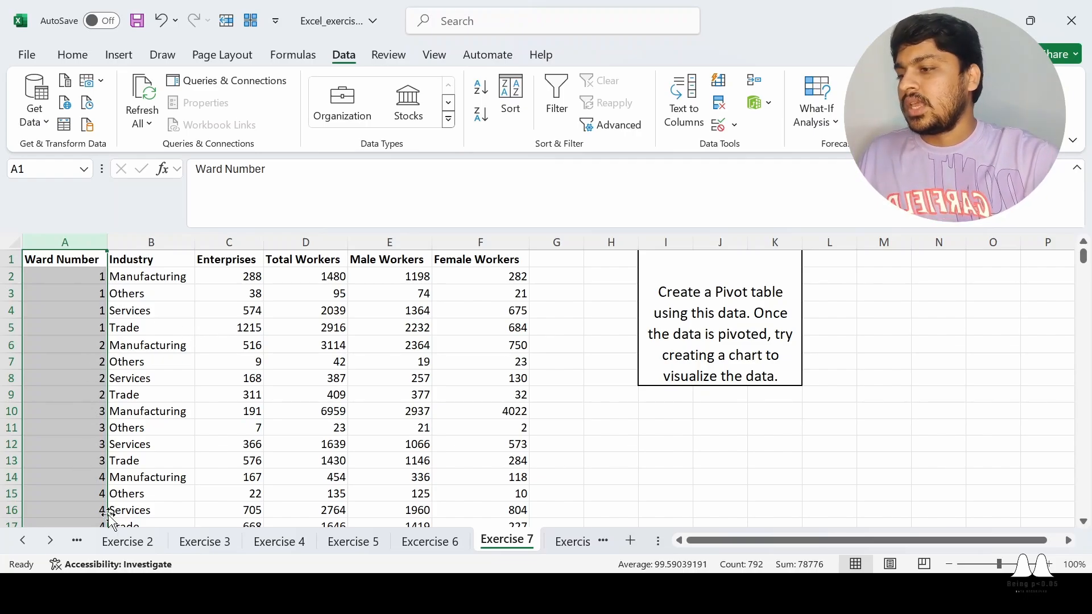
scroll(224, 458, "down", 1)
scroll(284, 415, "up", 1)
left_click(296, 371)
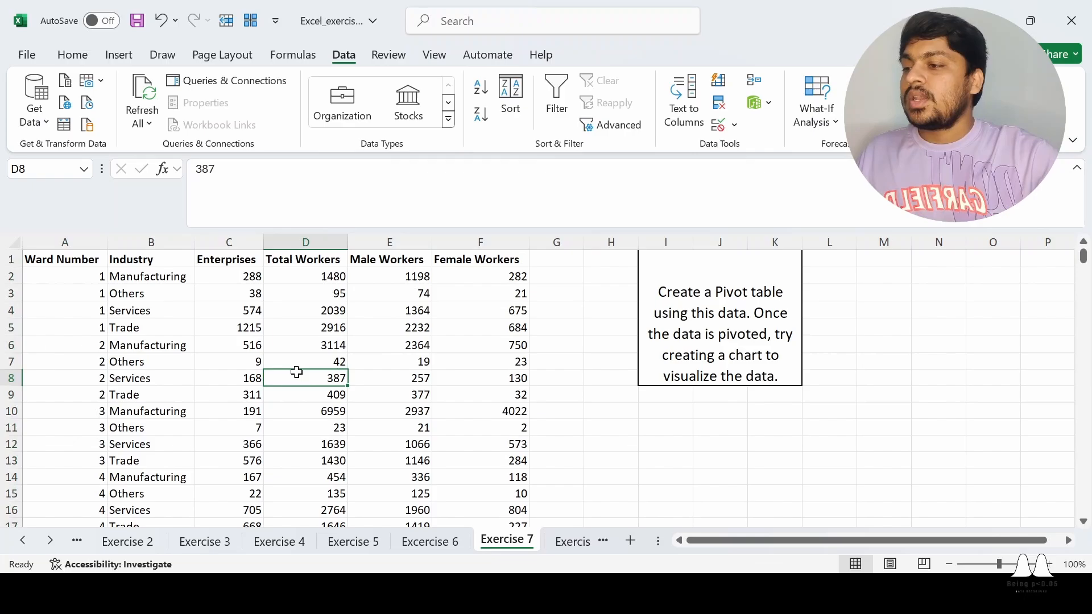
left_click(73, 276)
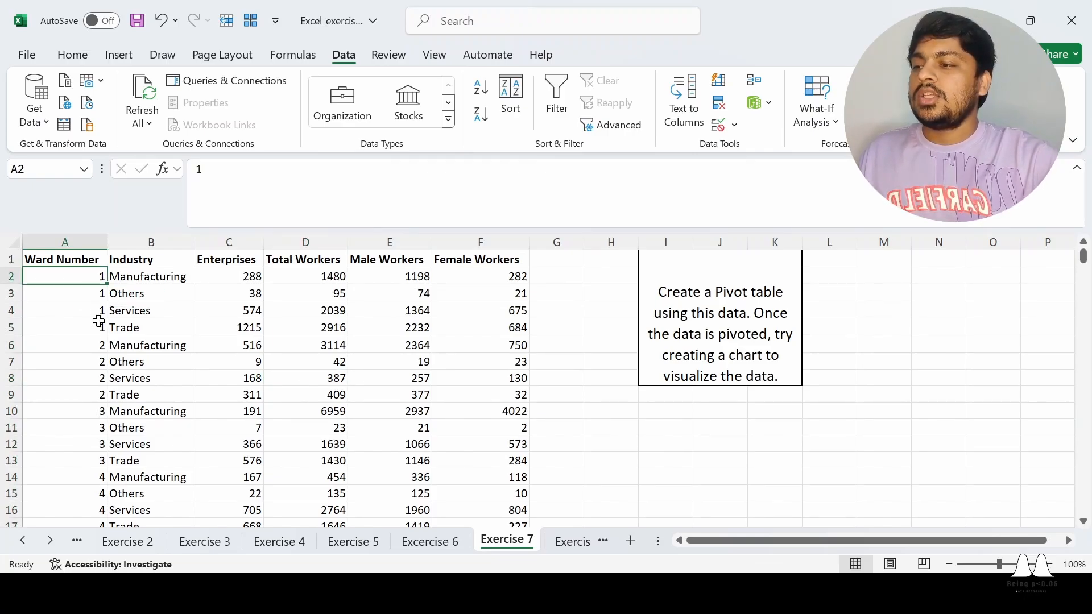
left_click_drag(154, 279, 154, 323)
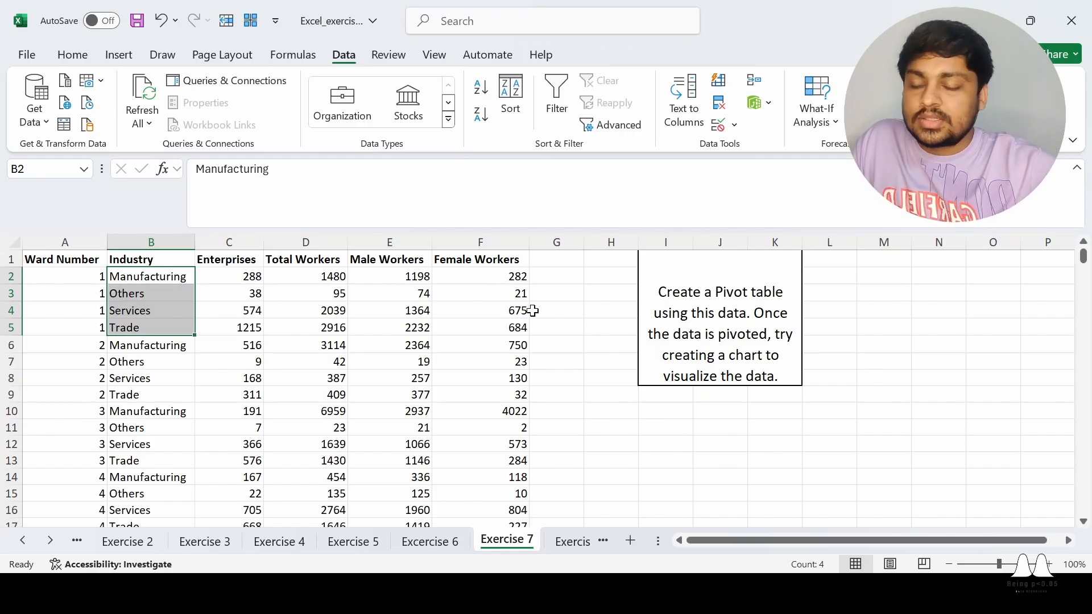
left_click(607, 303)
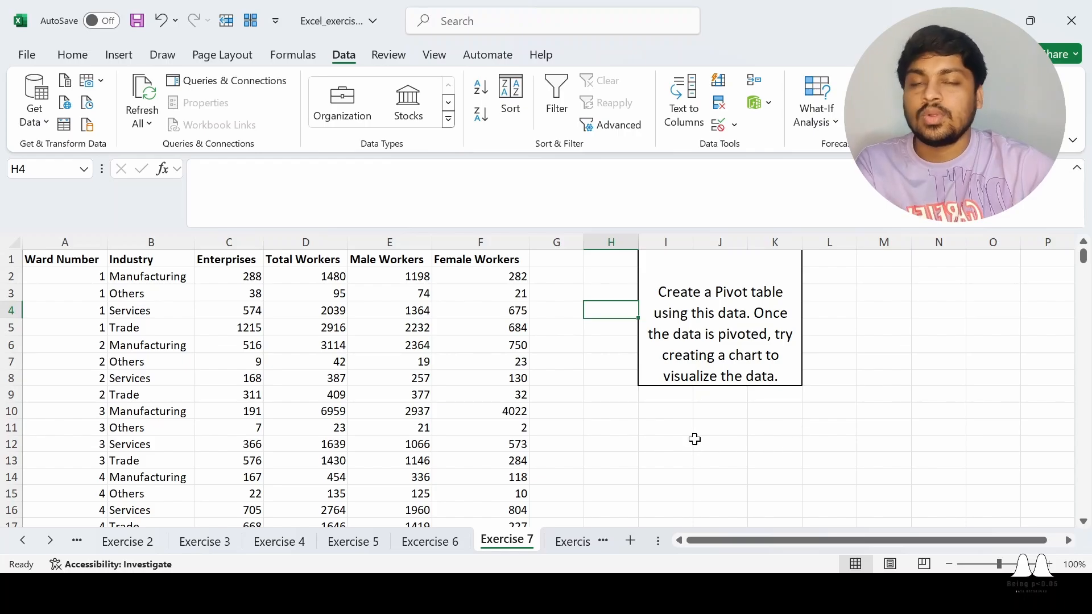
left_click(465, 347)
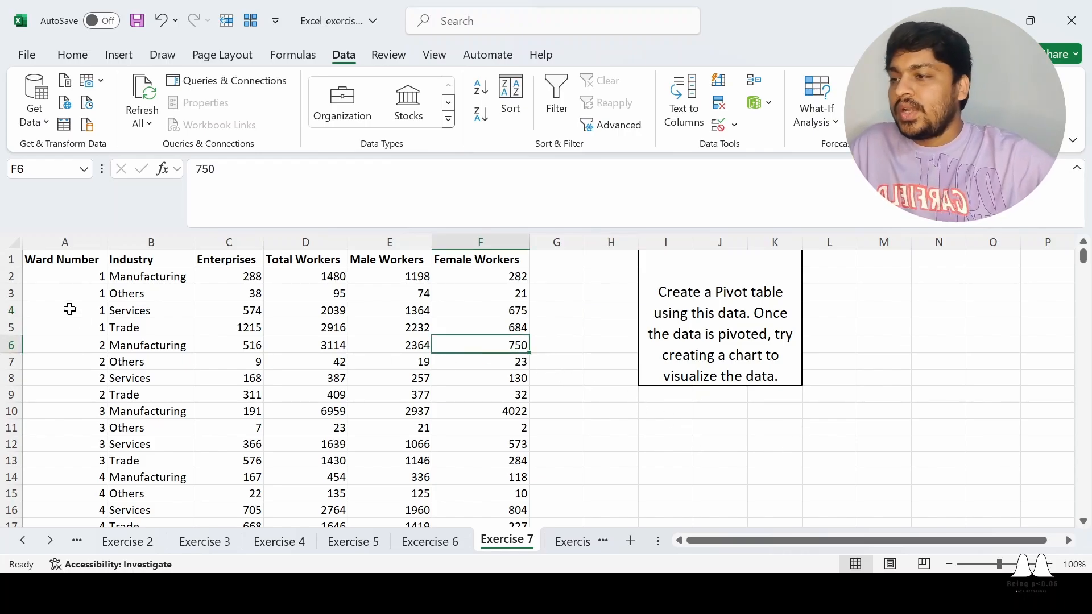
Apply a filter to columns A to F and show only the Manufacturing rows in the Industry column.
left_click_drag(60, 243, 486, 249)
left_click(558, 90)
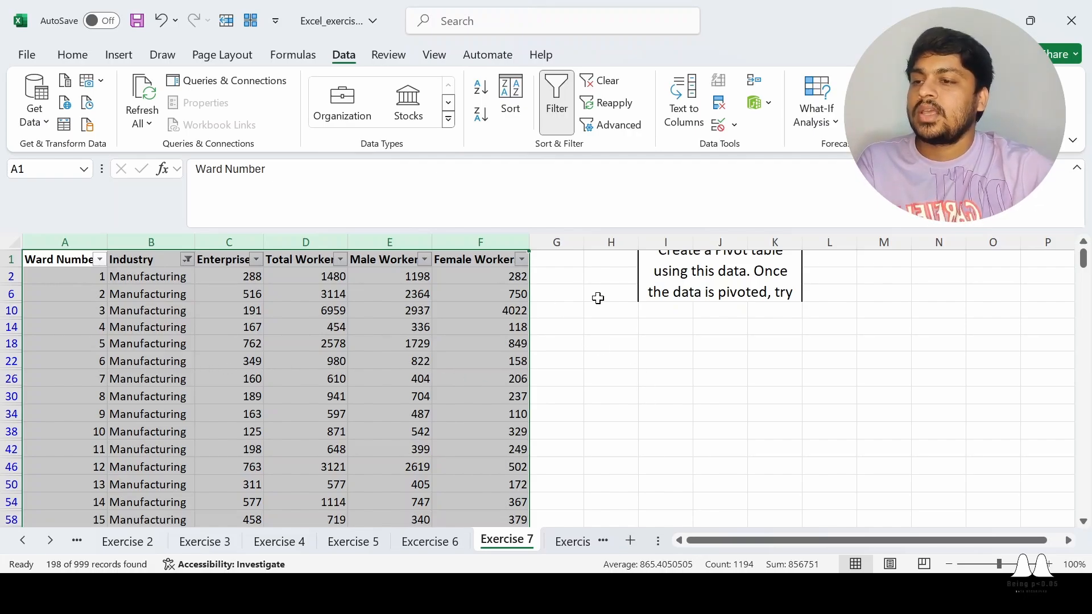
left_click(613, 326)
key("BackSpace")
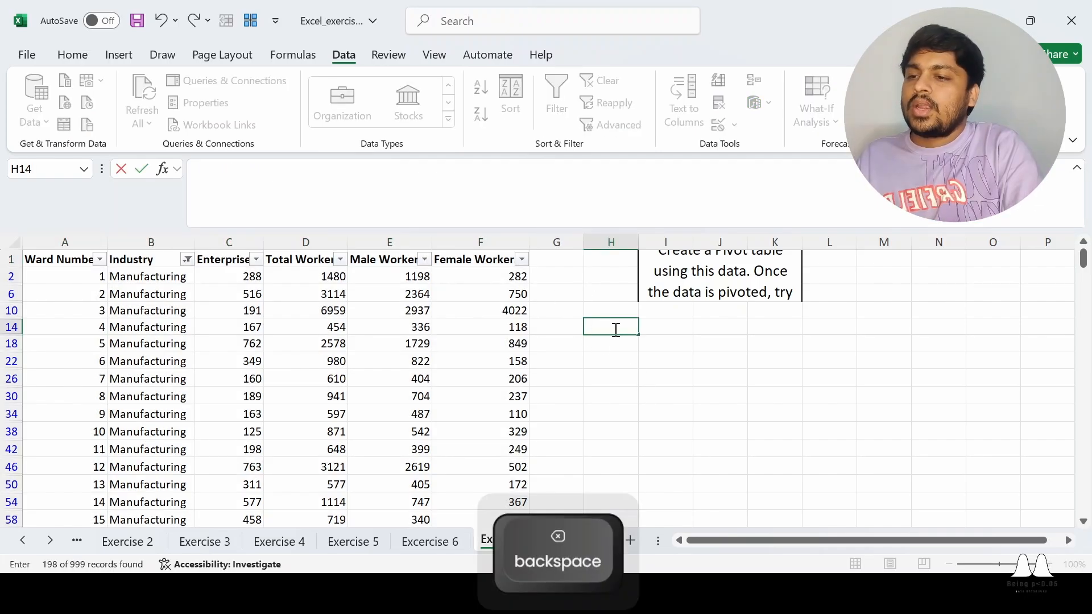
Select all visible Enterprises values of the filtered Manufacturing rows to read their sum.
left_click(224, 276)
key("ctrl+shift+Down")
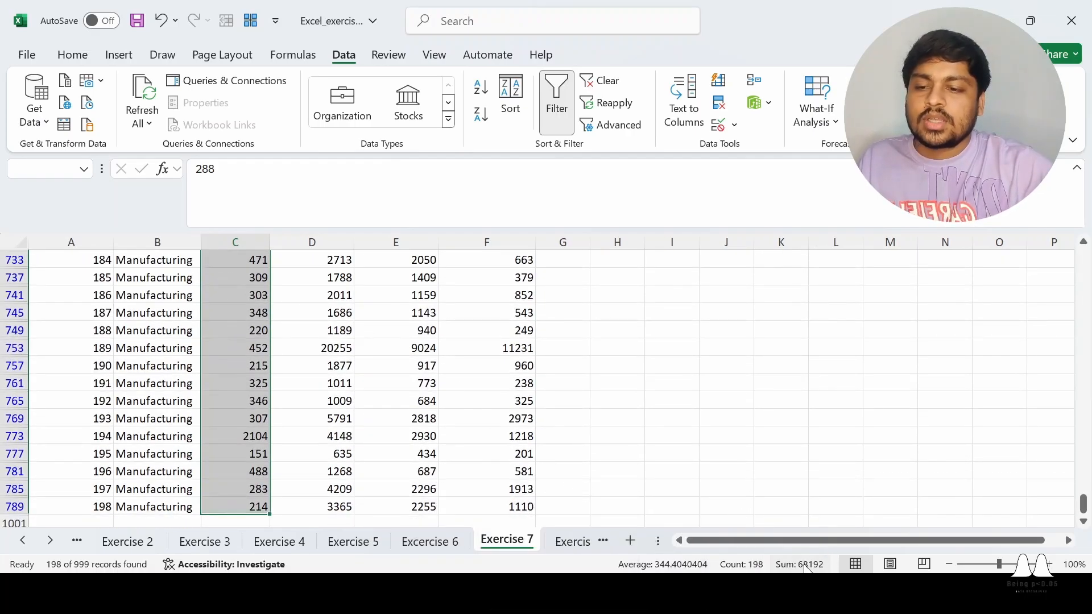
scroll(826, 458, "up", 20)
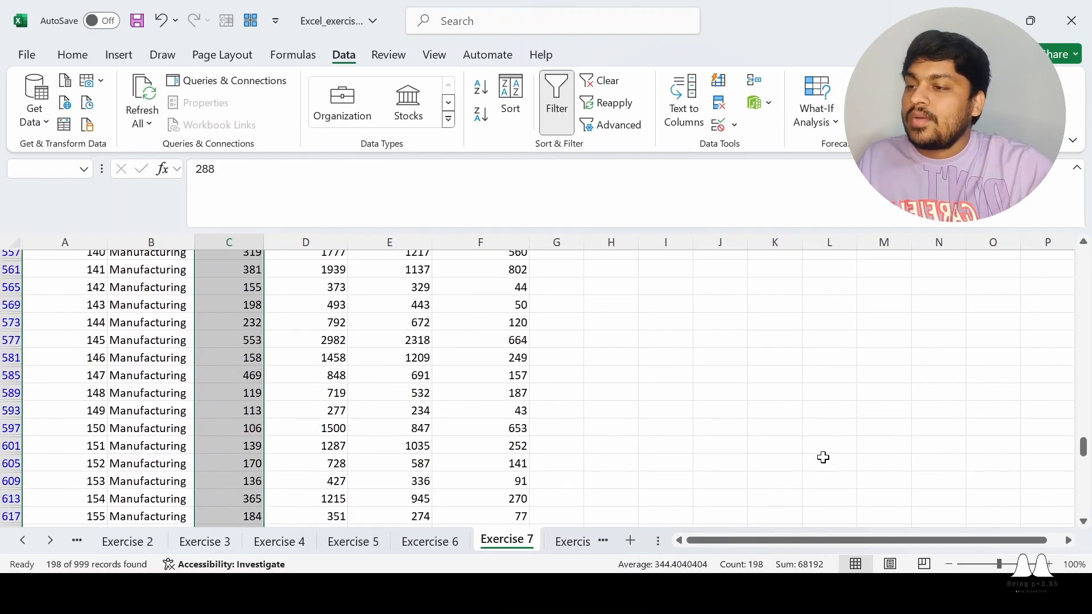
left_click_drag(1083, 420, 1083, 259)
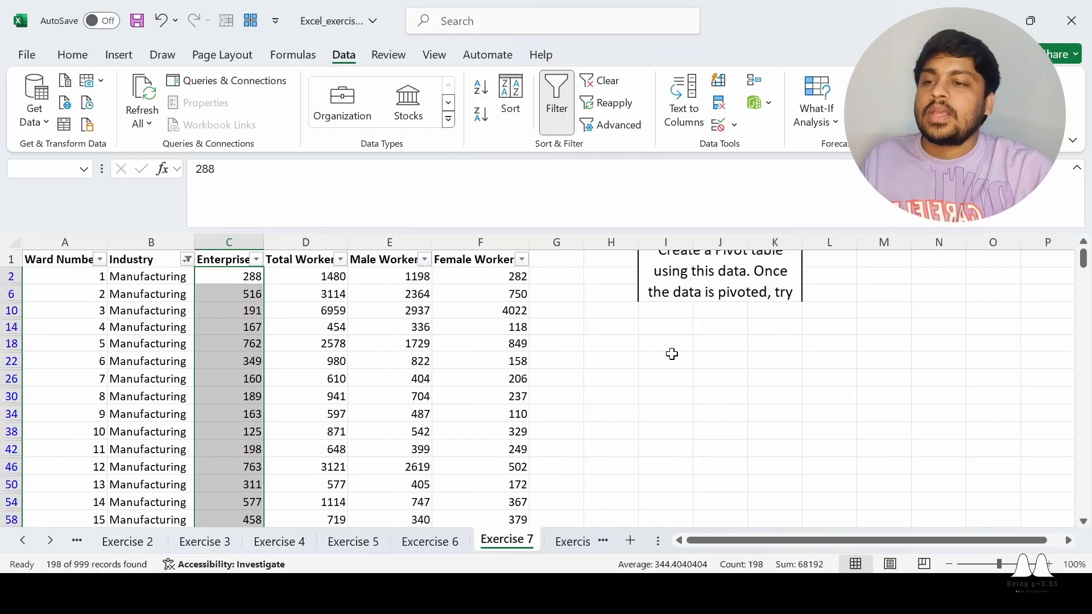
Undo the Manufacturing filter and the filter controls on the data headers.
left_click(786, 429)
key("ctrl+z")
key("ctrl+z")
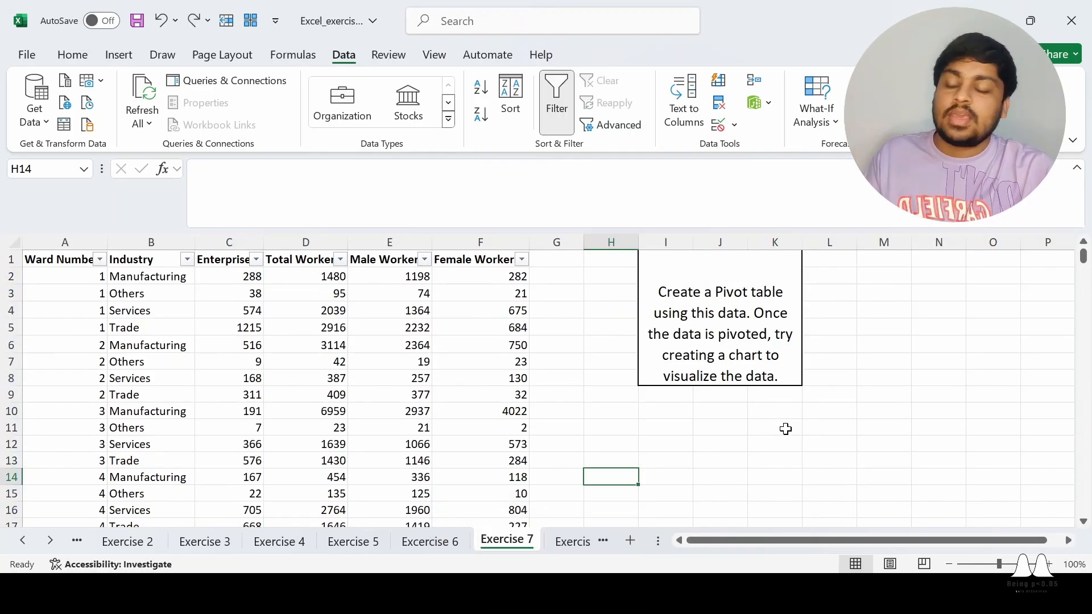
key("ctrl+z")
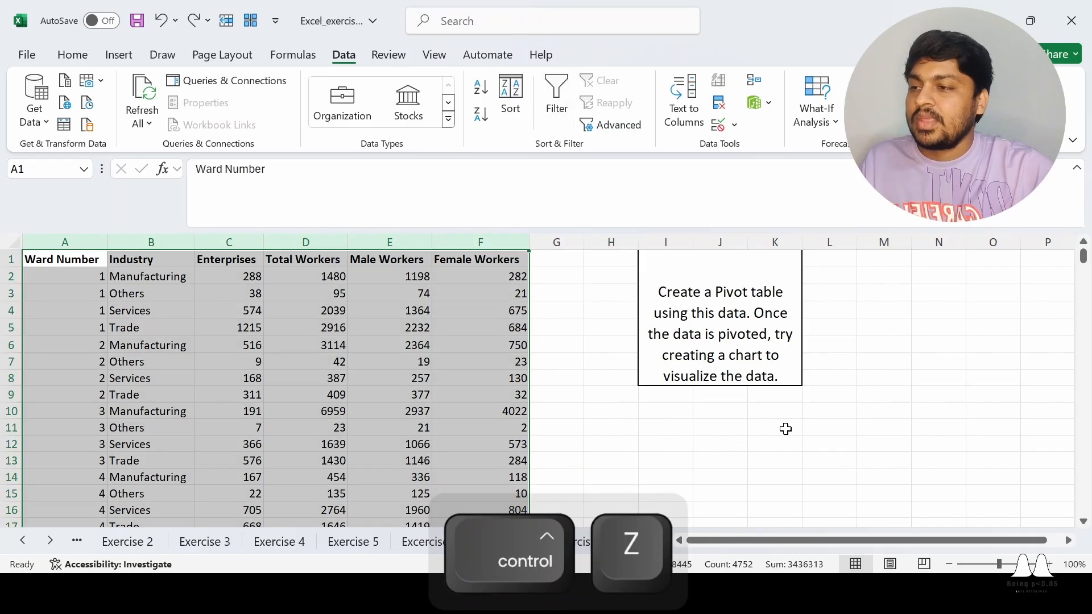
left_click(826, 417)
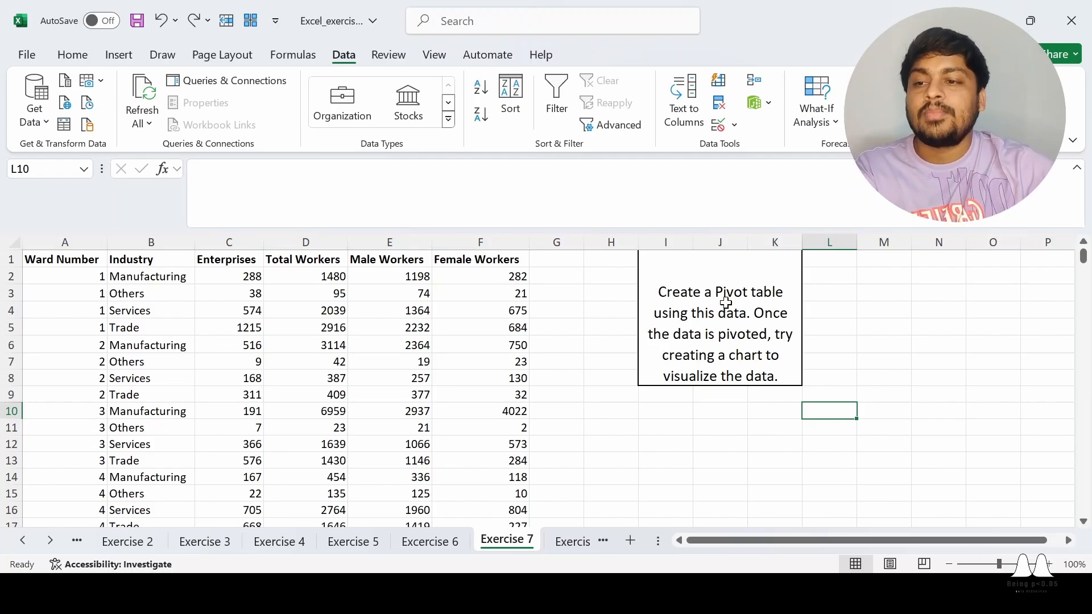
left_click(756, 313)
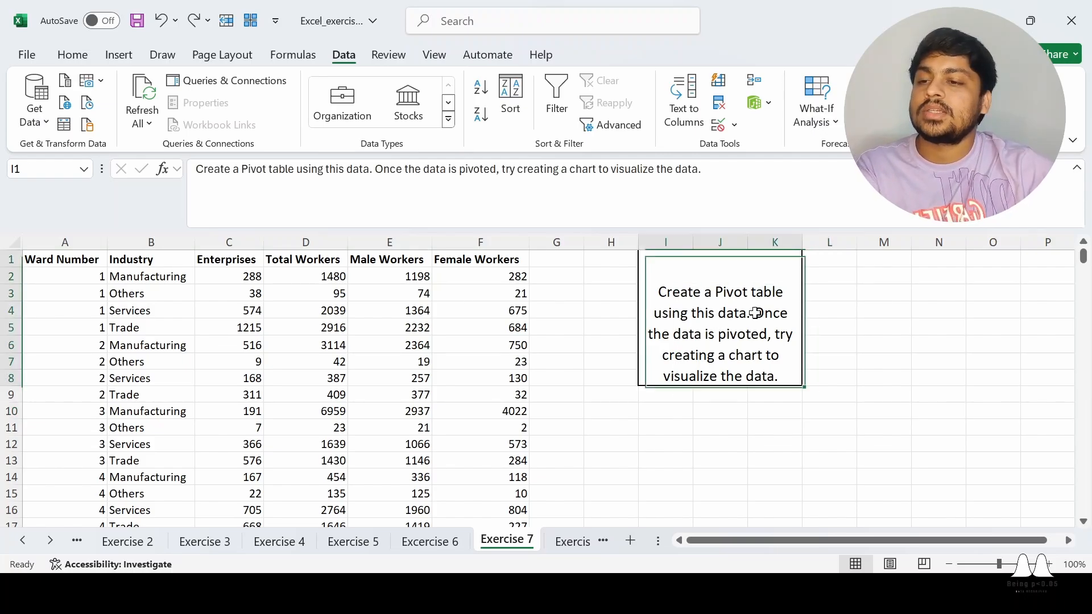
left_click(1017, 416)
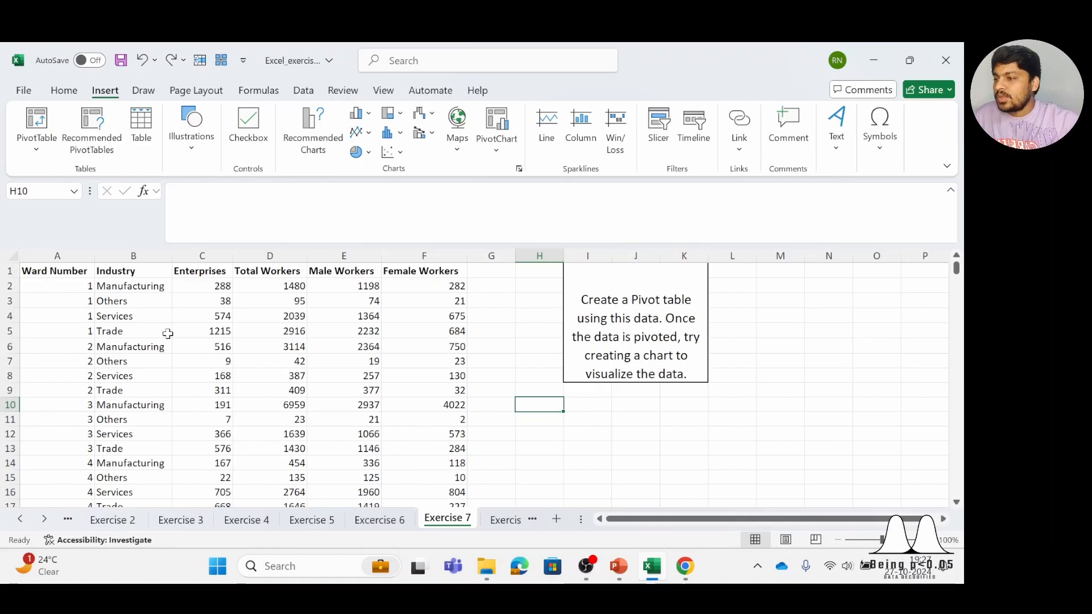
Select the Exercise 7 data range A1:F792 with its headers and start a PivotTable from that range.
left_click(72, 269)
key("ctrl+shift+Right")
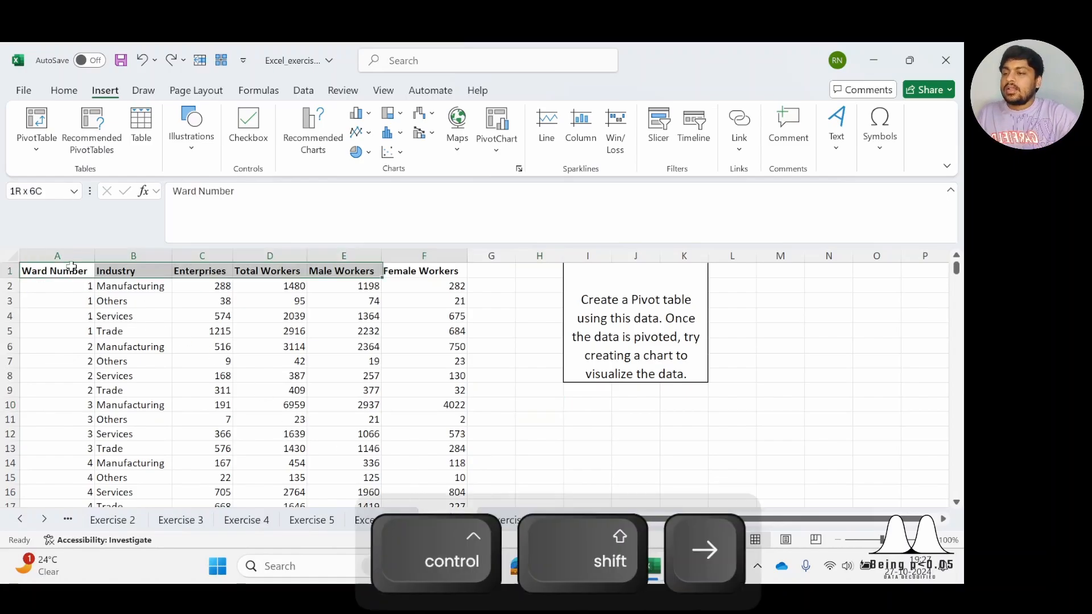
key("ctrl+shift+Down")
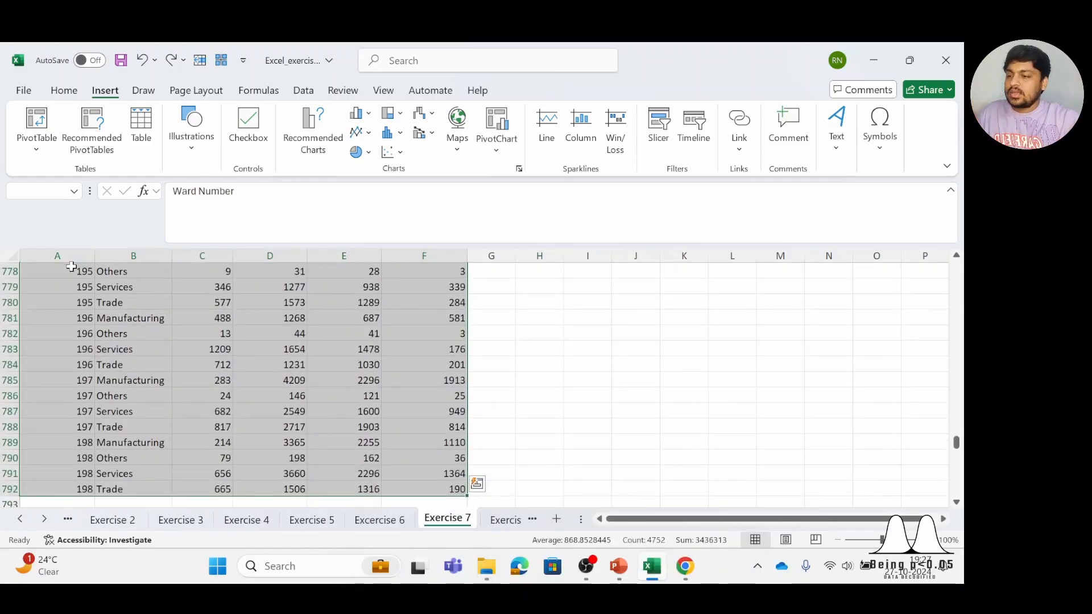
left_click_drag(956, 442, 956, 264)
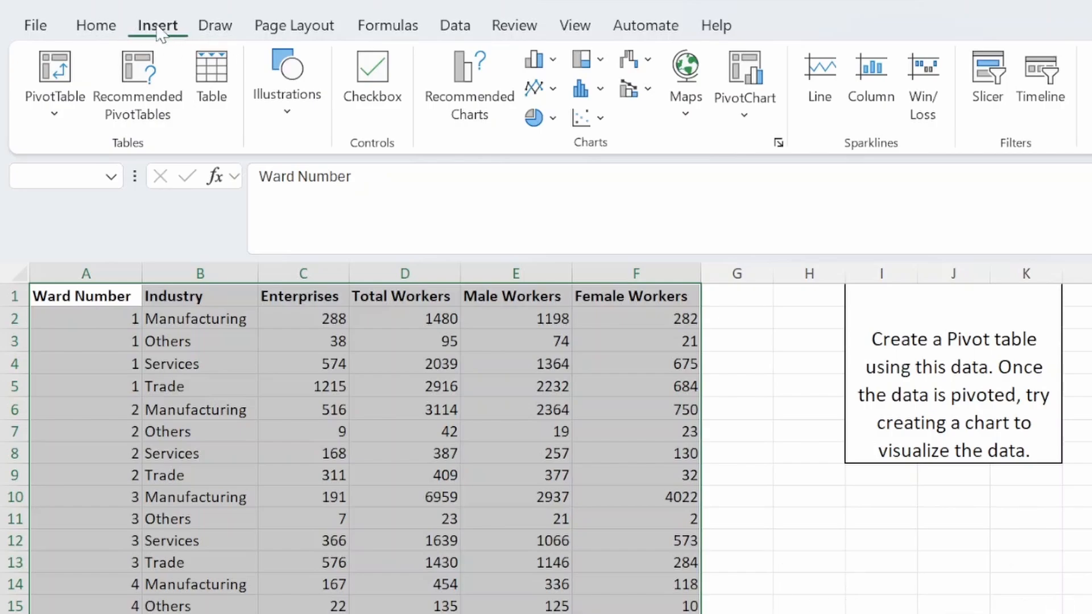
left_click(61, 116)
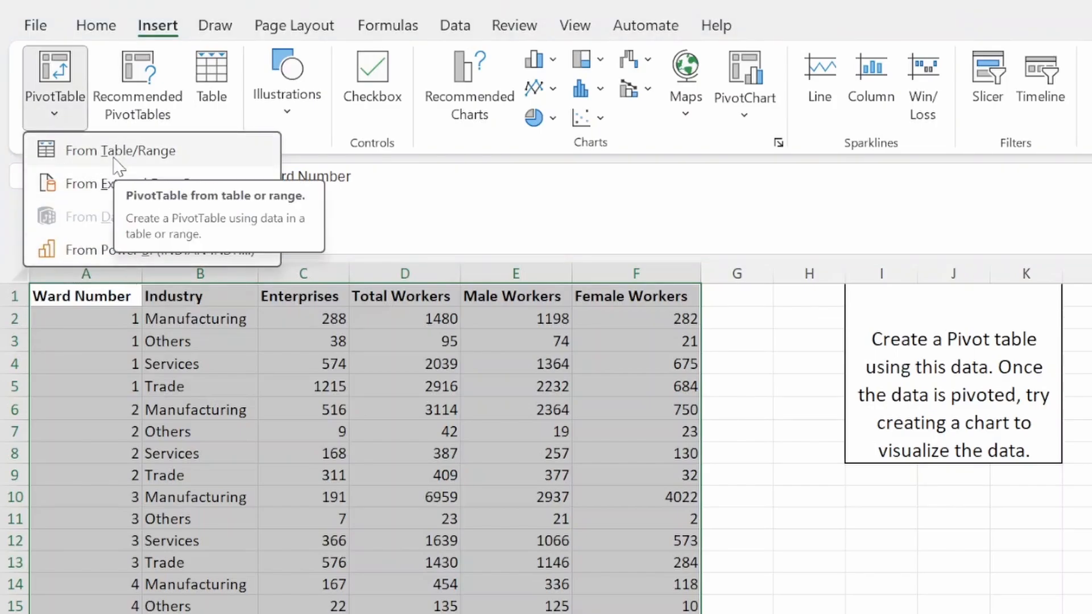
left_click(144, 155)
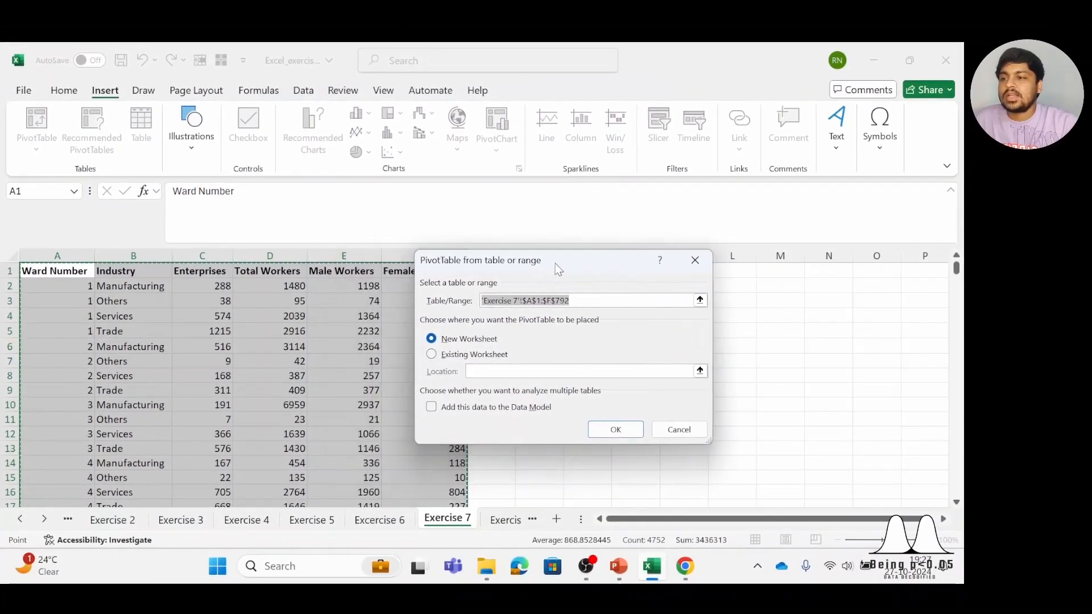
Create the PivotTable on the existing worksheet with its location at cell M1 of Exercise 7.
left_click_drag(557, 269, 565, 268)
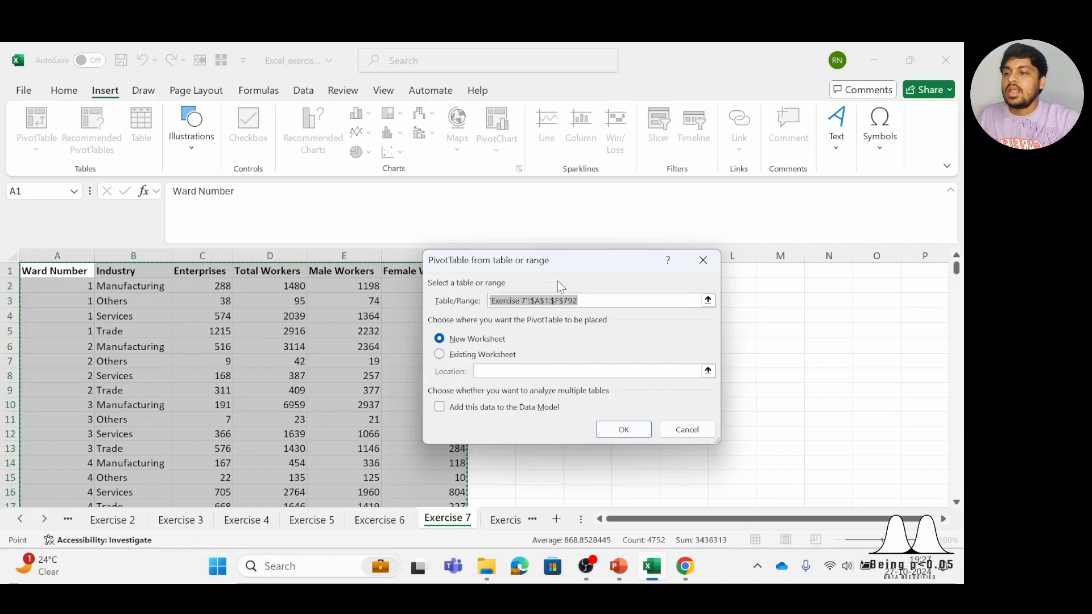
left_click_drag(555, 263, 432, 224)
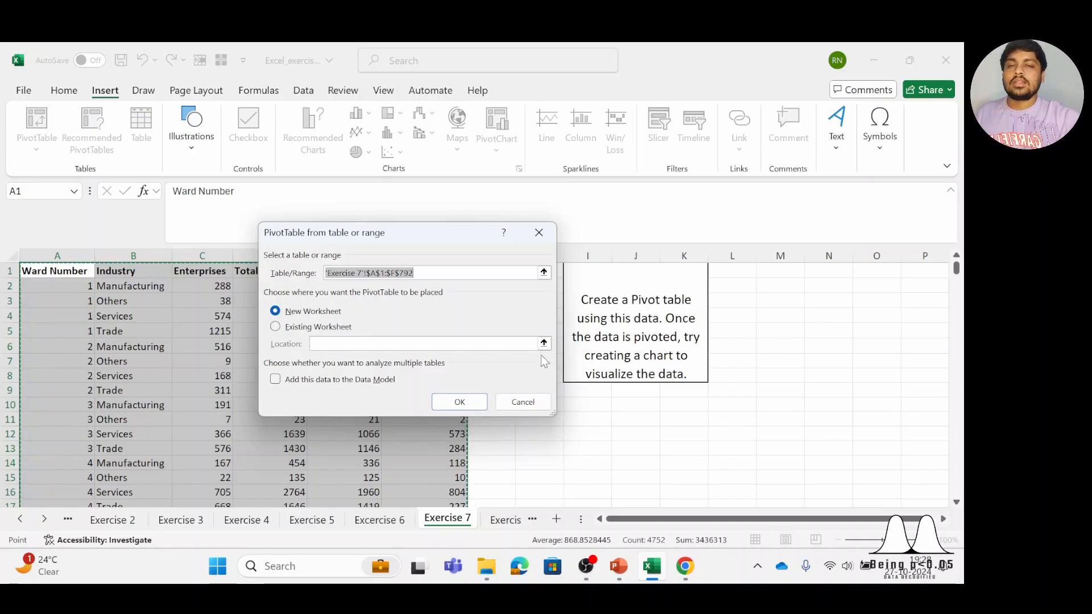
left_click_drag(424, 238, 517, 244)
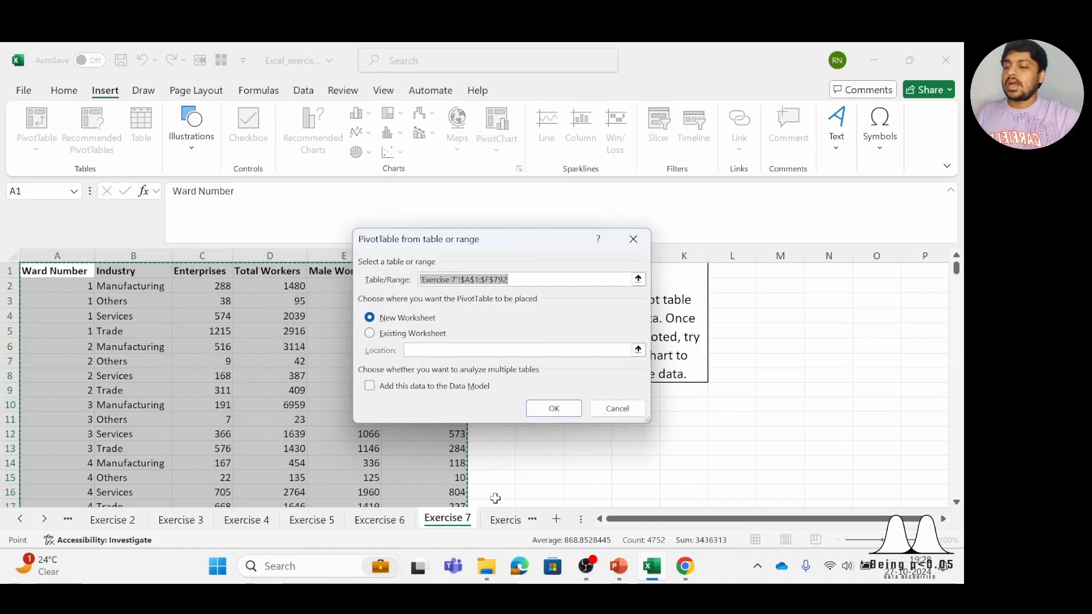
left_click(370, 334)
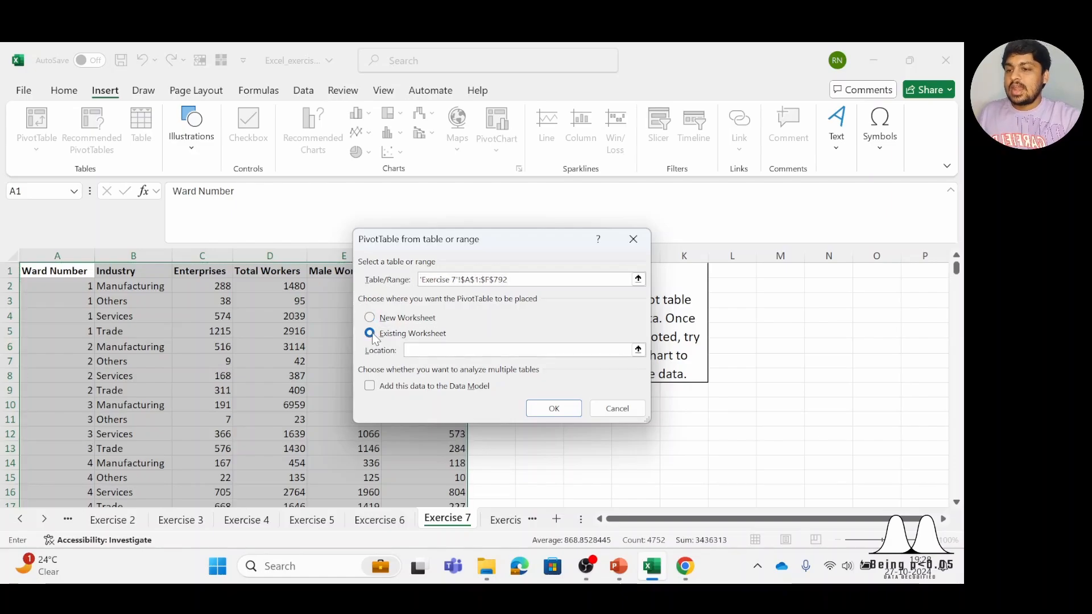
left_click(784, 274)
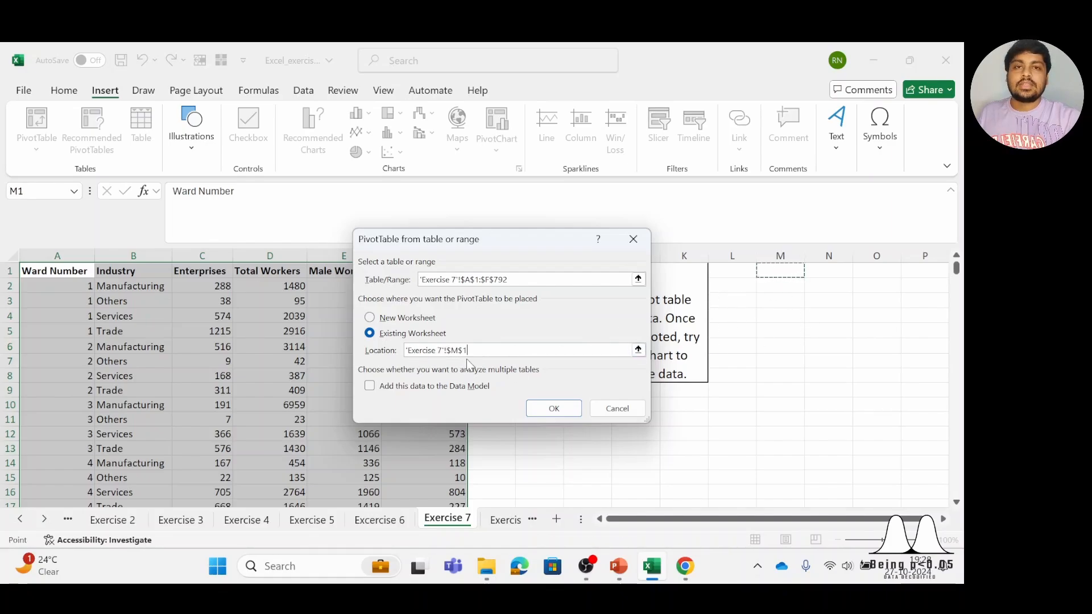
left_click(564, 410)
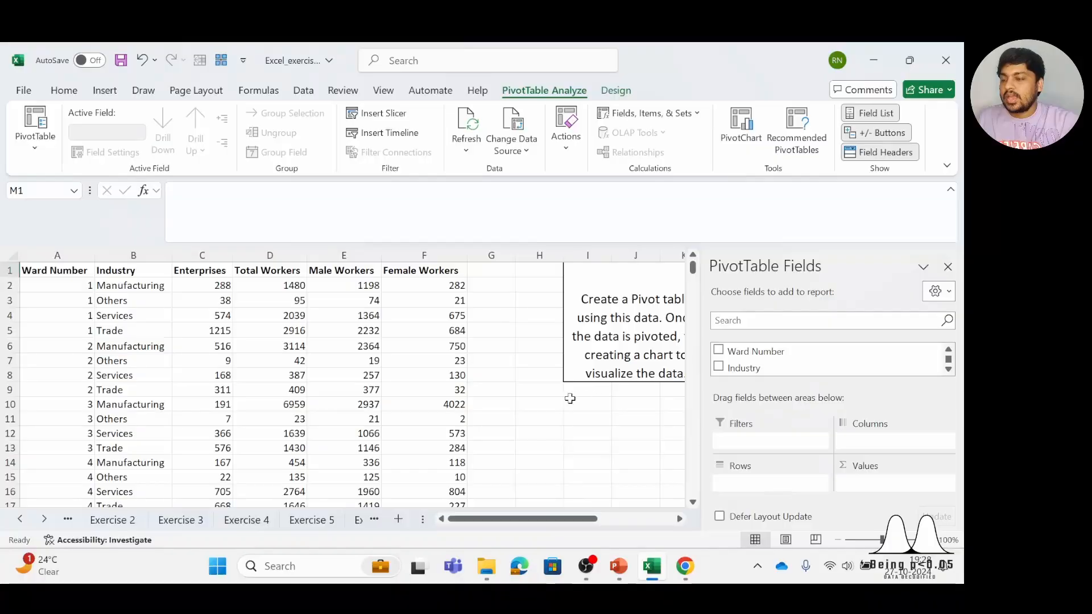
Look through the available PivotTable fields and add Ward Number to the Rows area.
scroll(862, 370, "down", 1)
scroll(862, 369, "down", 2)
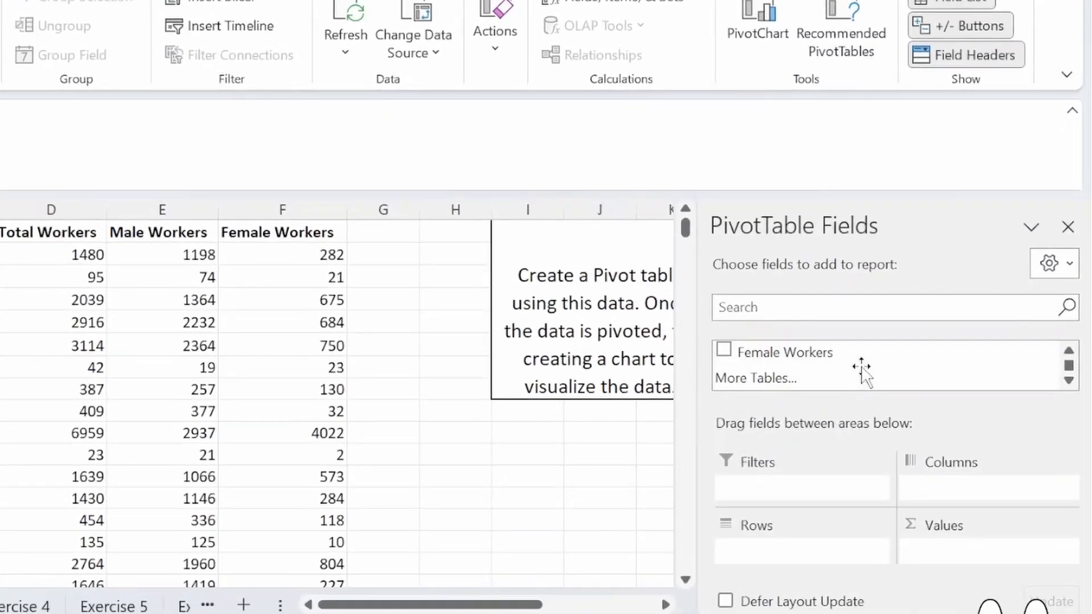
scroll(860, 371, "up", 3)
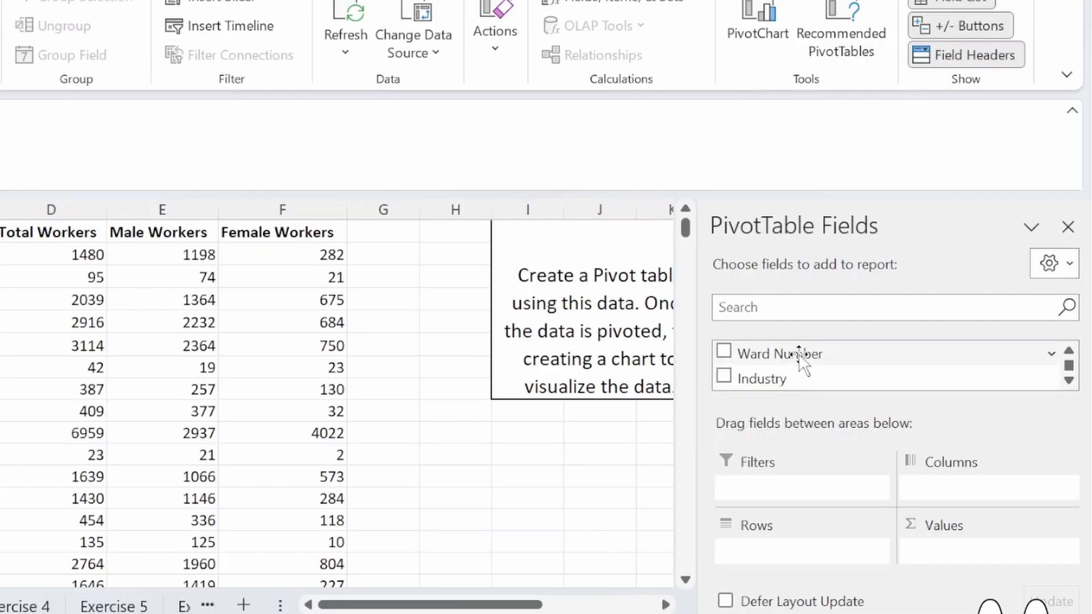
left_click_drag(799, 356, 792, 551)
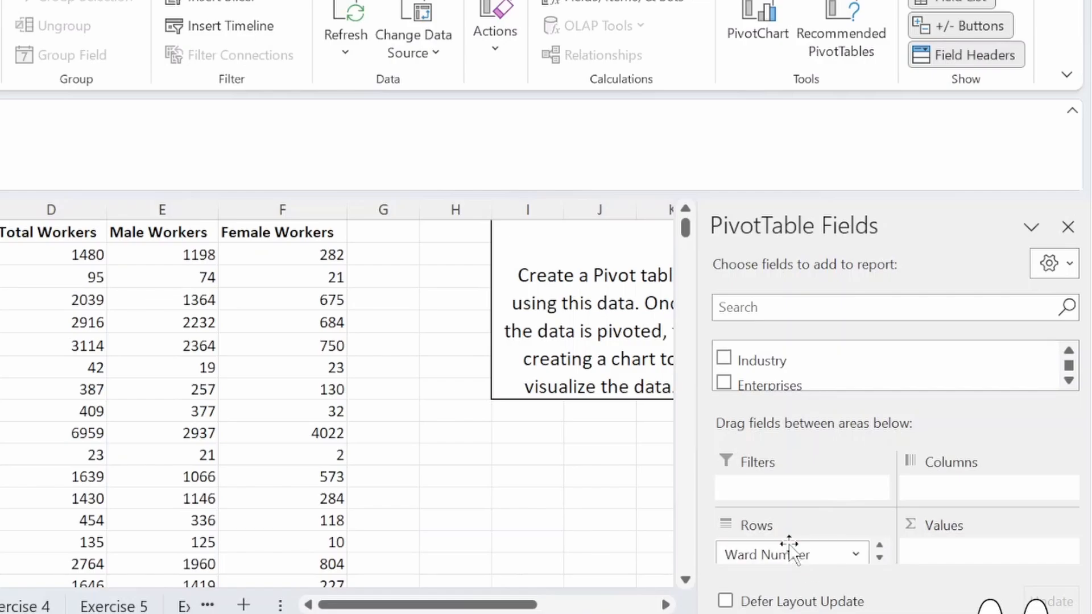
Add Total Workers to the Values area as a sum and close the PivotTable field list.
scroll(841, 370, "down", 5)
scroll(841, 371, "up", 2)
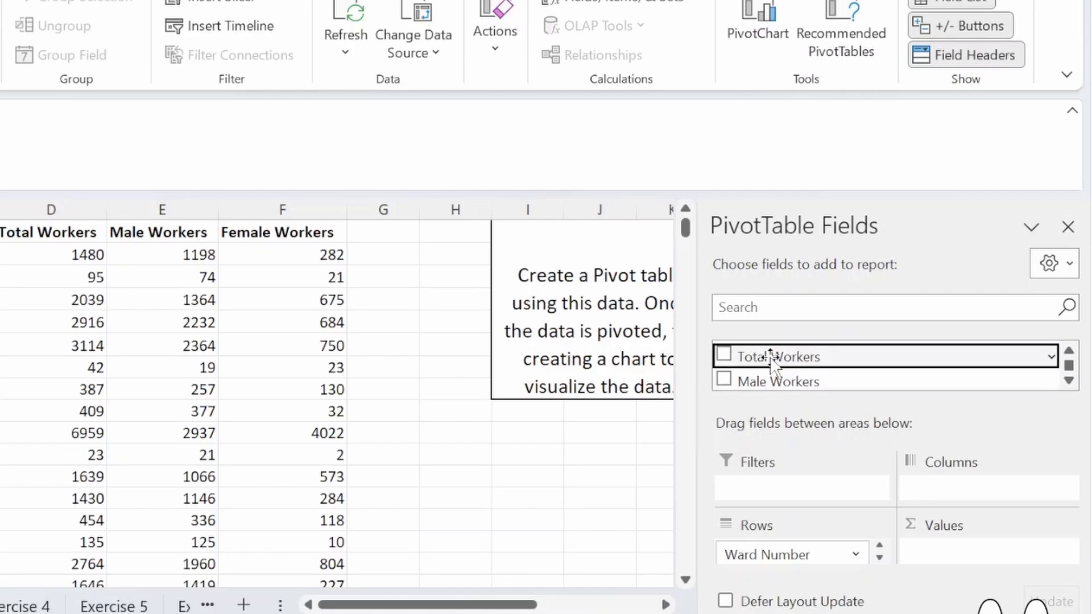
left_click_drag(773, 358, 977, 554)
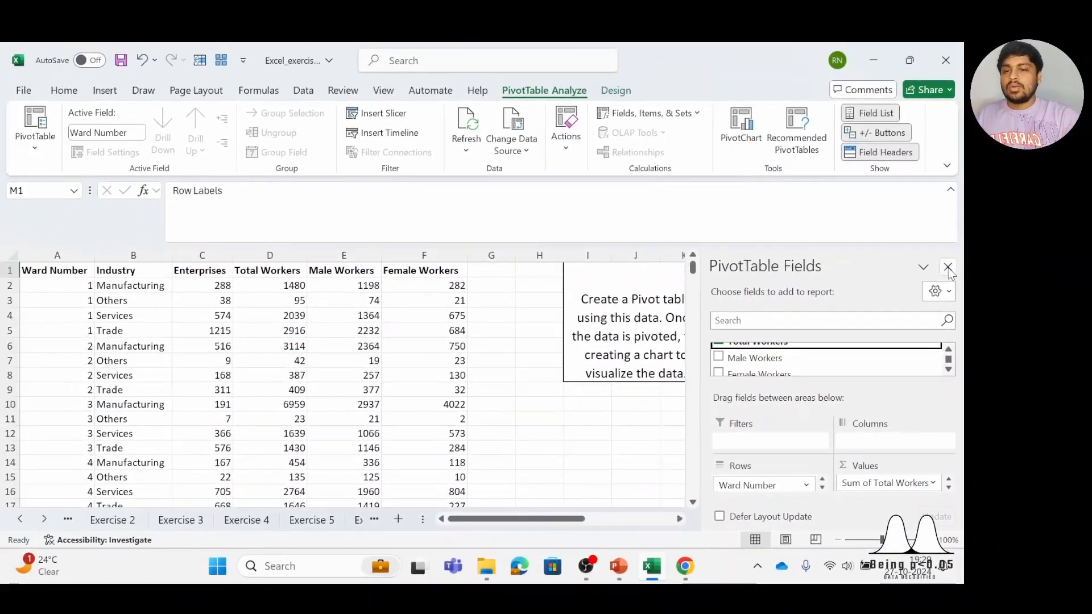
left_click(950, 272)
scroll(733, 396, "right", 2)
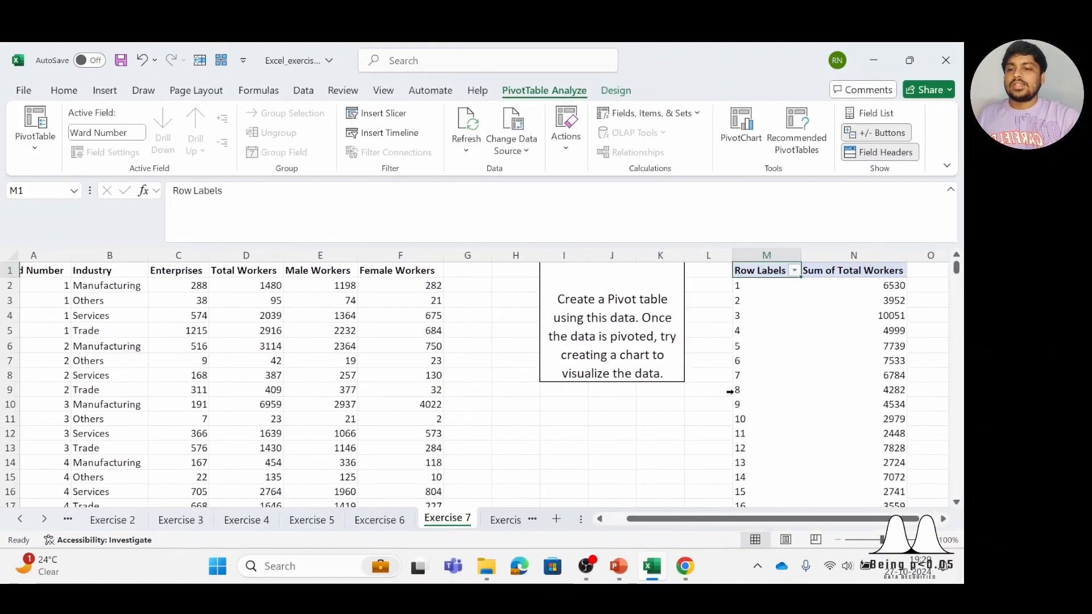
Compare the PivotTable's total for ward 1 with the source Total Workers values in D2:D5.
scroll(748, 458, "down", 7)
scroll(748, 457, "right", 1)
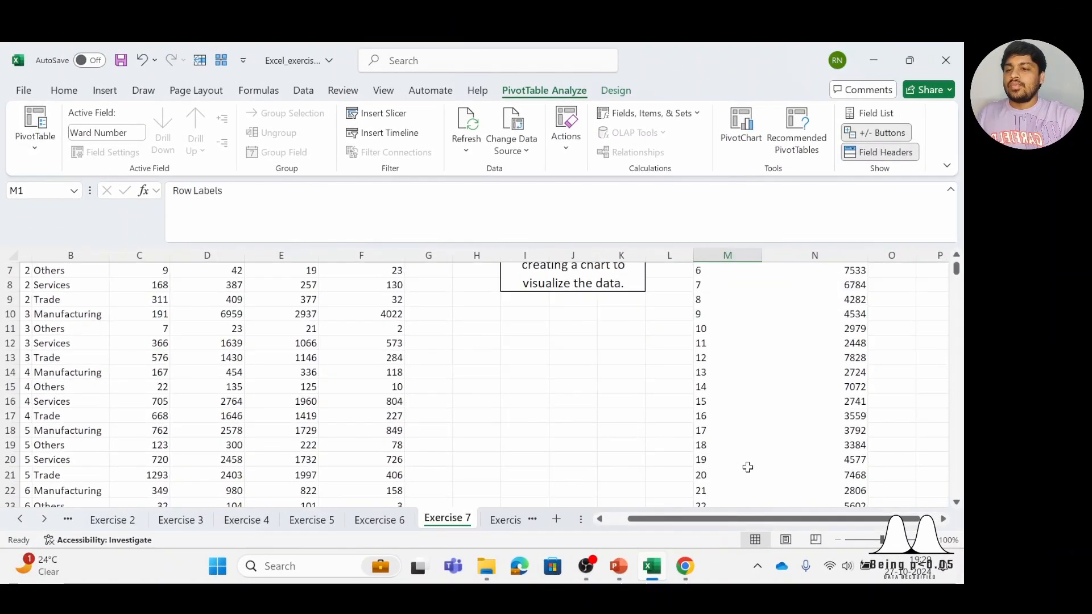
scroll(746, 466, "up", 7)
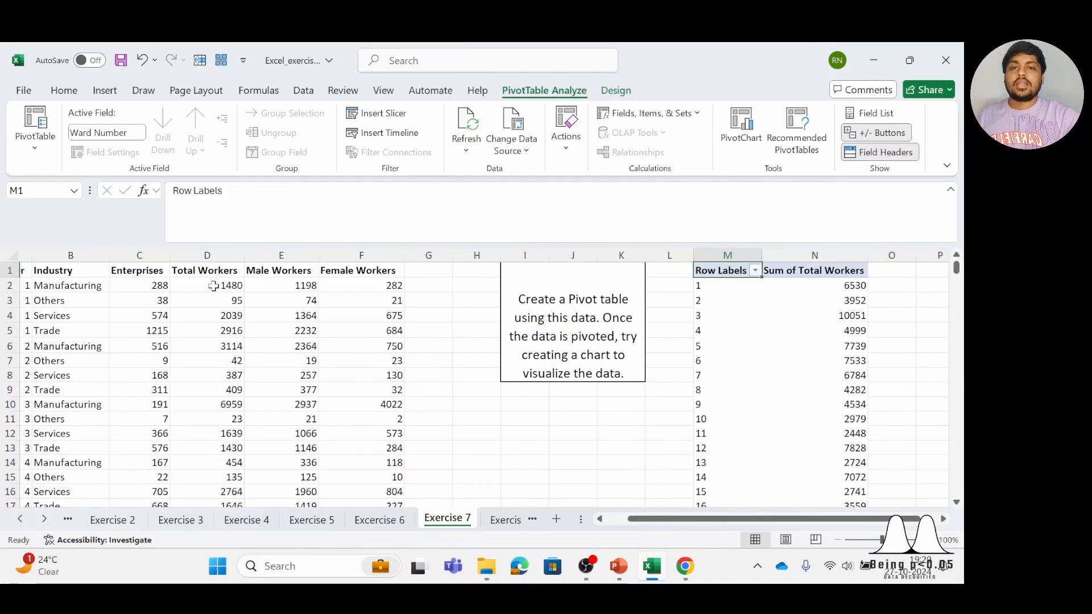
scroll(213, 286, "left", 3)
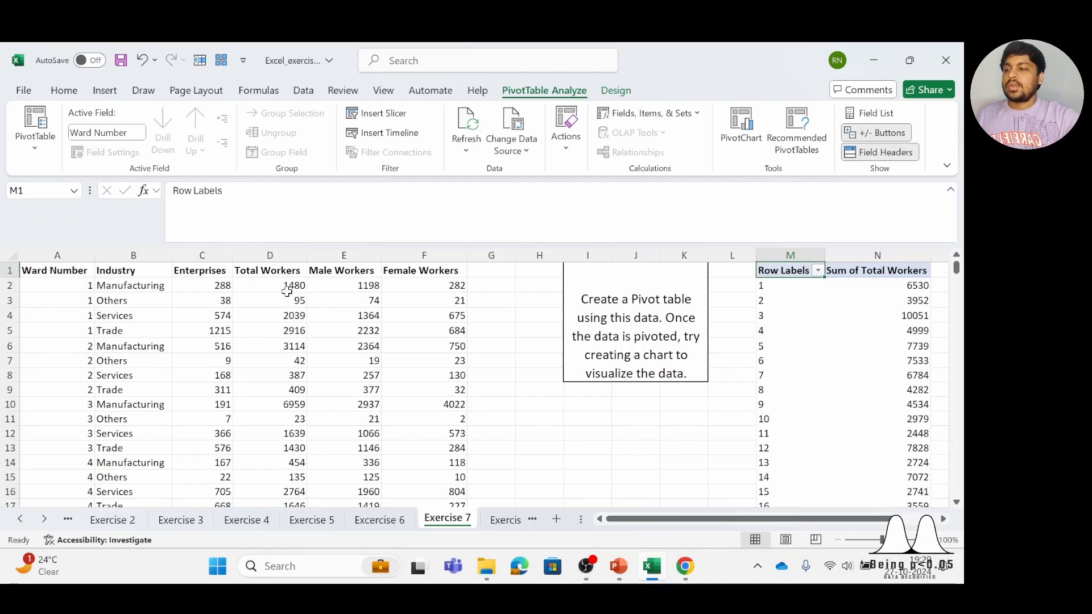
left_click(79, 284)
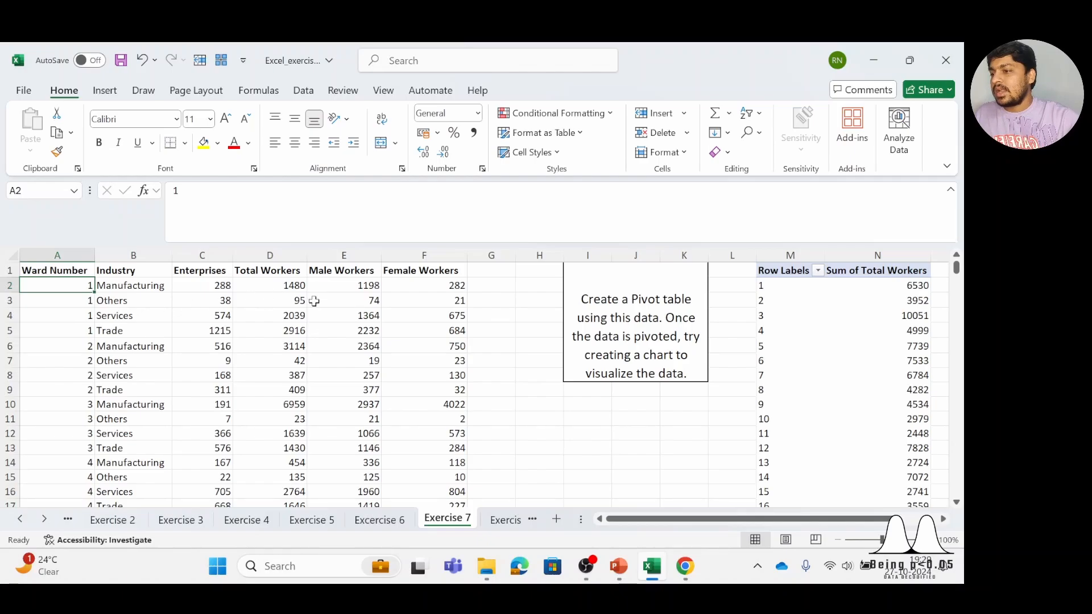
left_click_drag(293, 285, 295, 330)
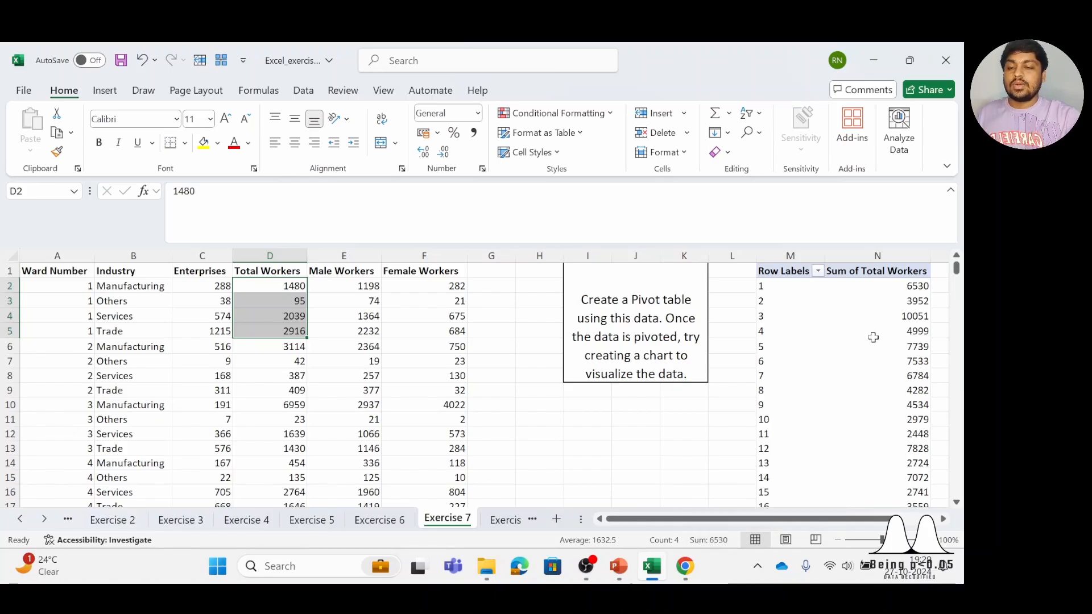
left_click(910, 280)
double_click(728, 272)
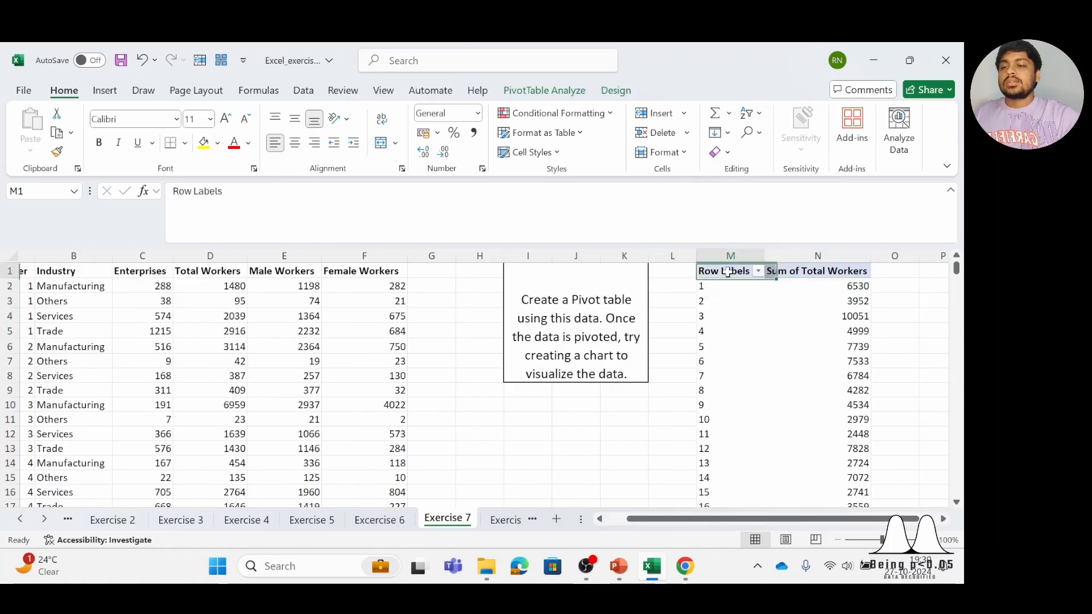
left_click(759, 345)
Select the source data A1:F792 with its headers and start a second PivotTable from that range.
scroll(832, 506, "right", 1)
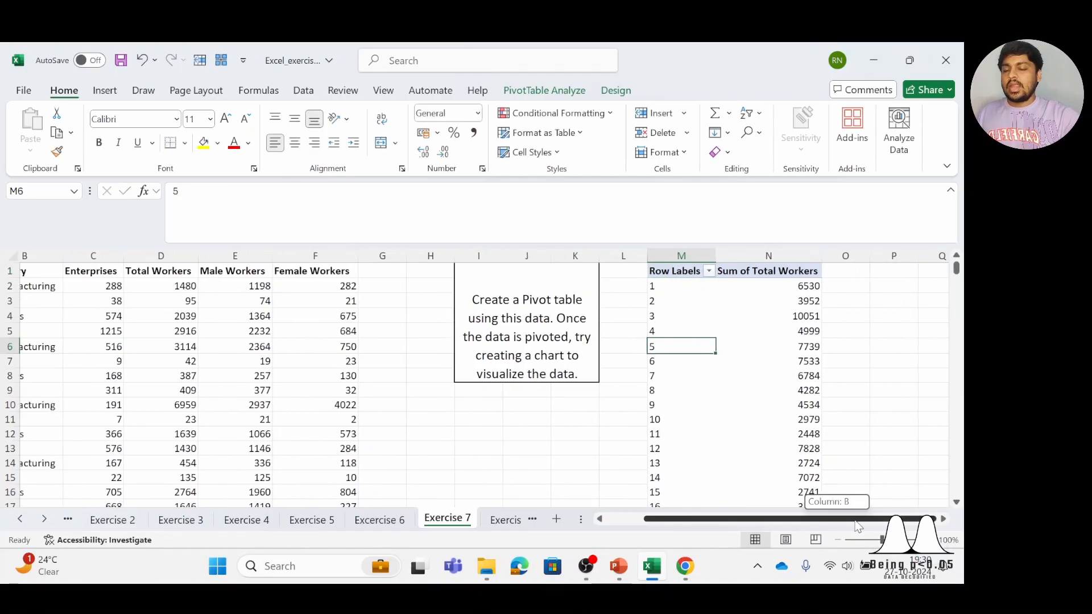
left_click(885, 274)
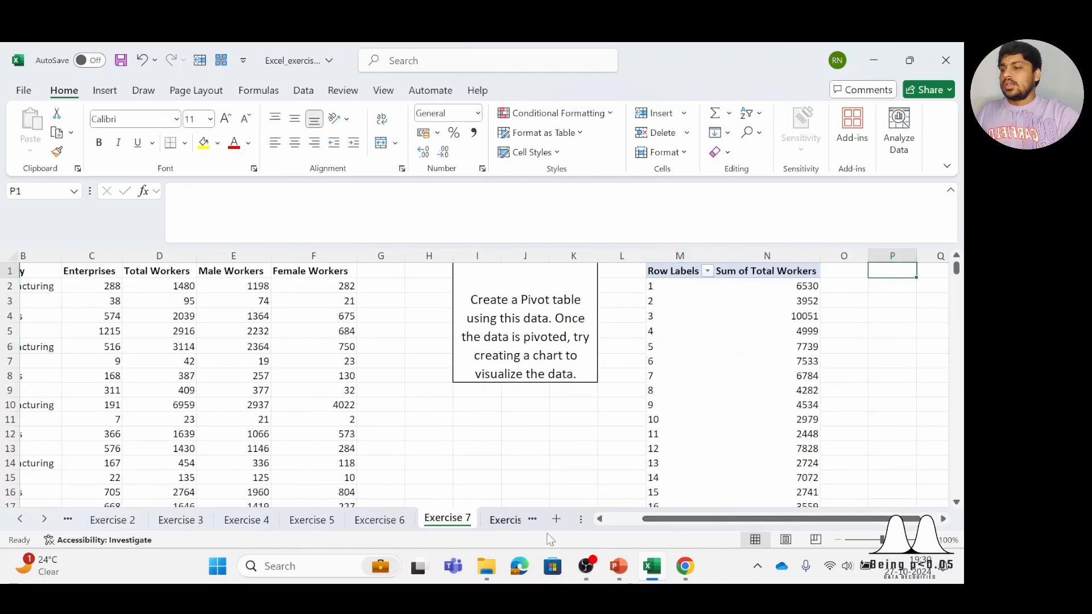
left_click_drag(708, 518, 672, 518)
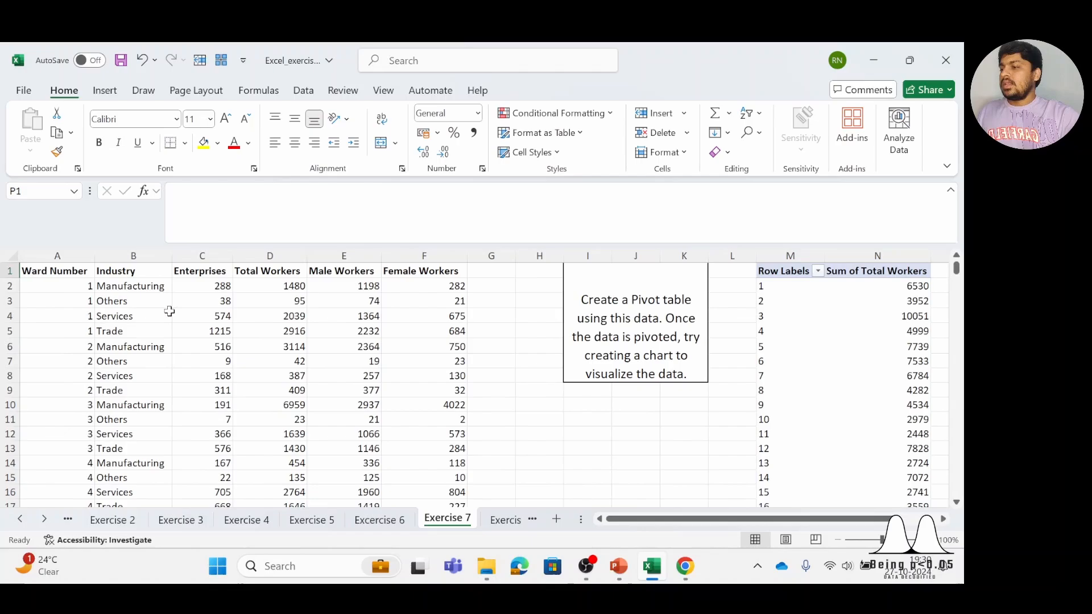
left_click(79, 270)
key("ctrl+shift+Right")
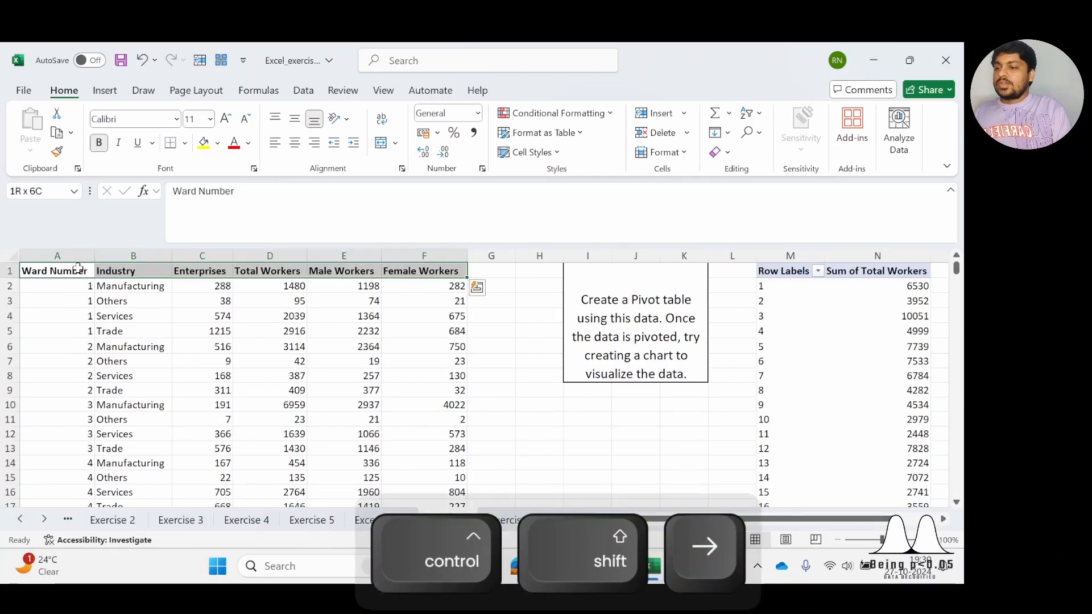
key("ctrl+shift+Down")
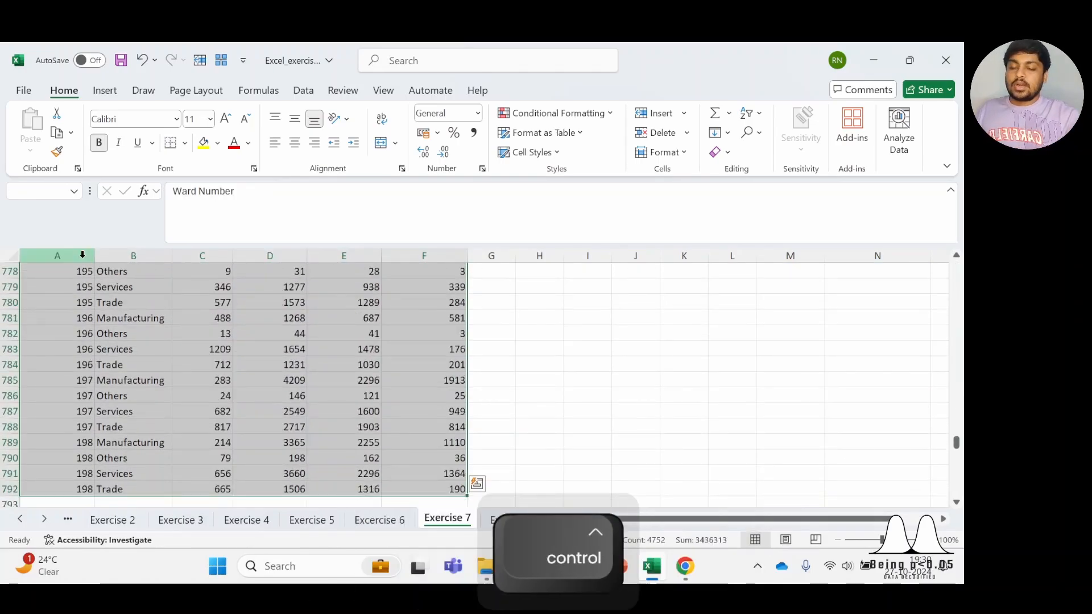
left_click_drag(955, 442, 956, 266)
scroll(836, 328, "right", 1)
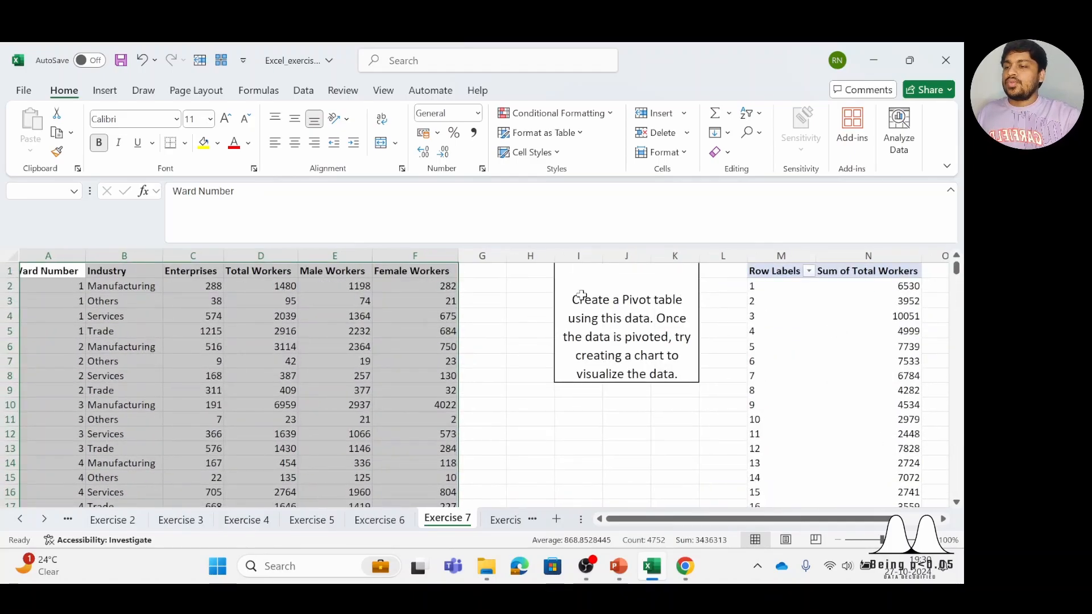
left_click(105, 90)
left_click(38, 142)
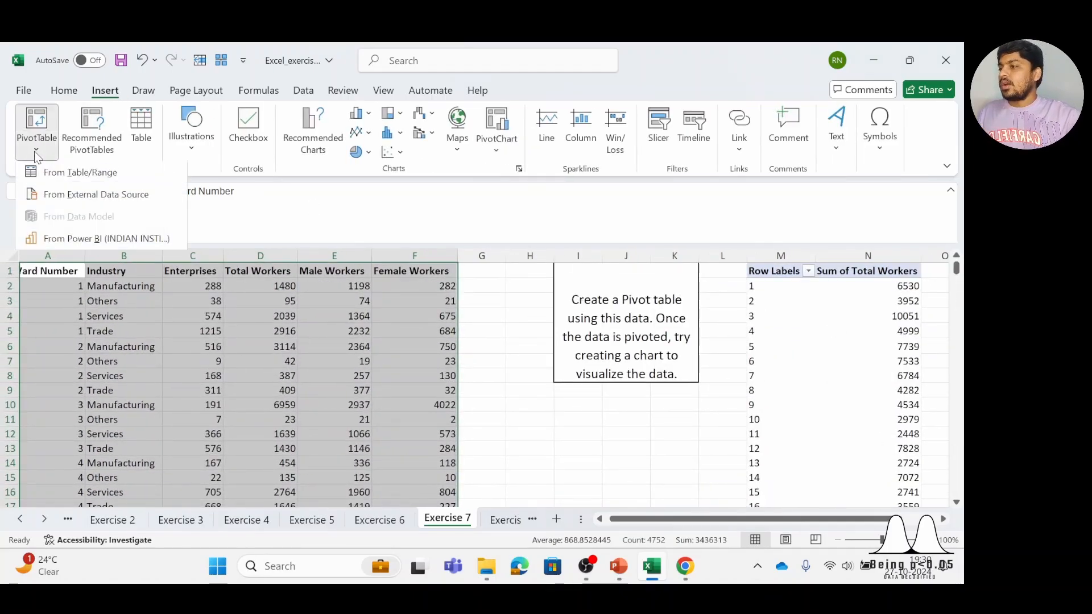
left_click(60, 171)
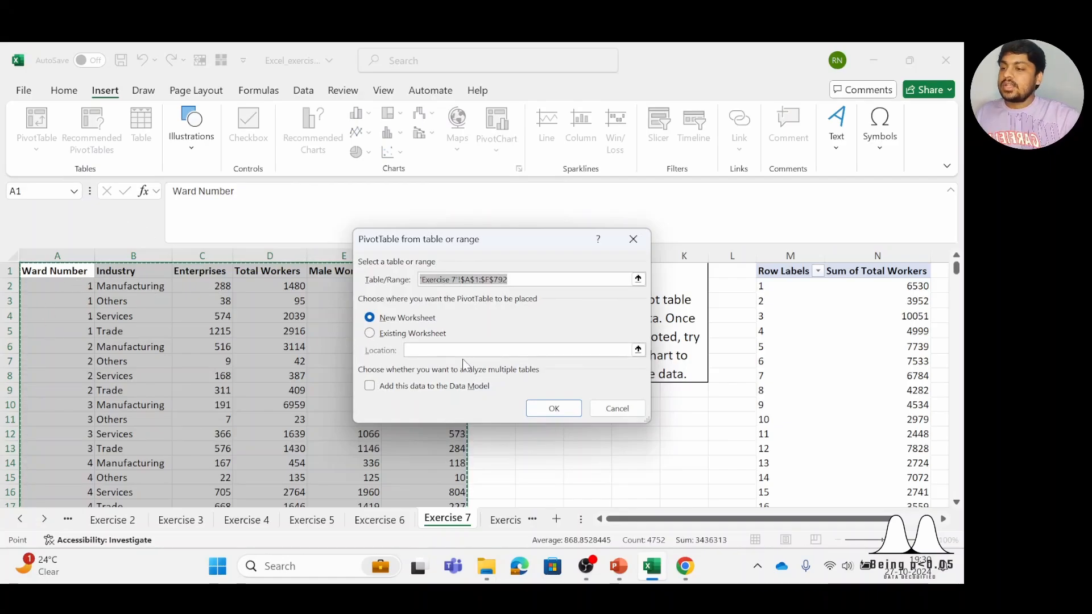
Create the second PivotTable on the existing worksheet with its location at cell P1 of Exercise 7.
left_click(405, 336)
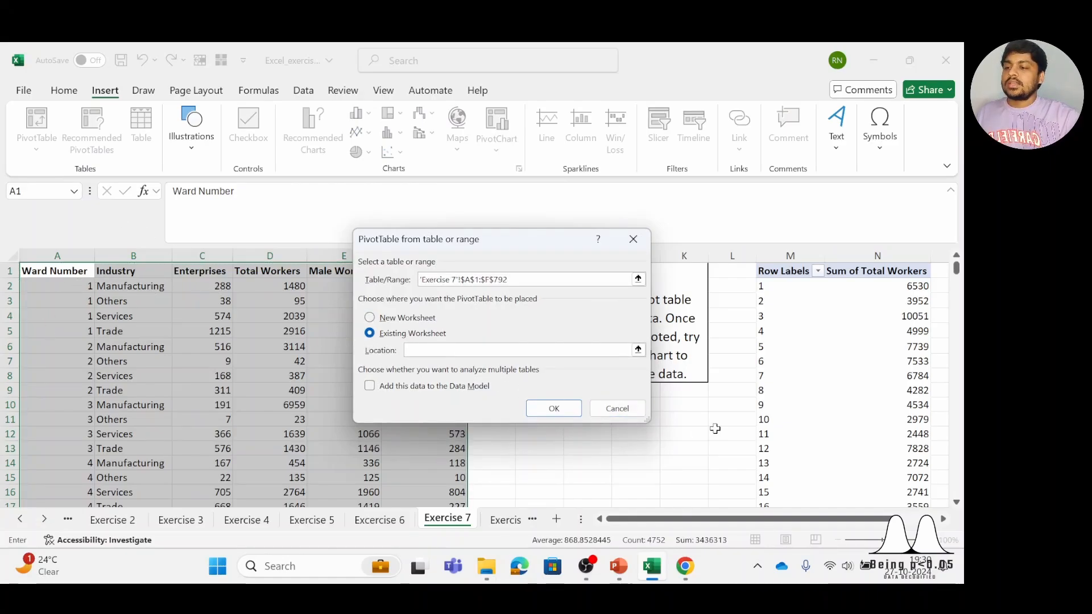
scroll(853, 386, "right", 3)
left_click(891, 273)
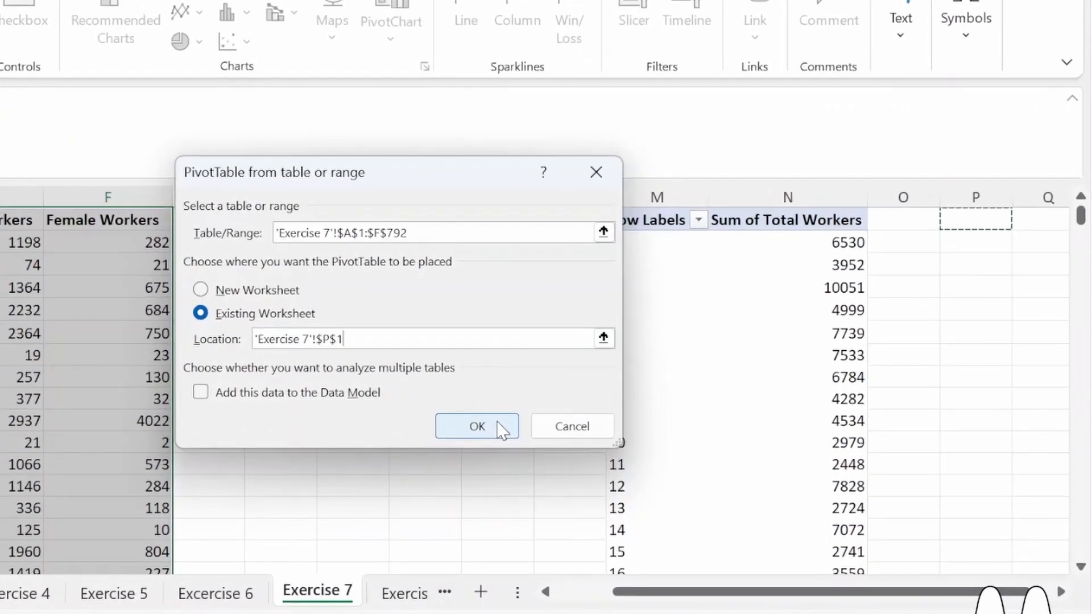
left_click(500, 428)
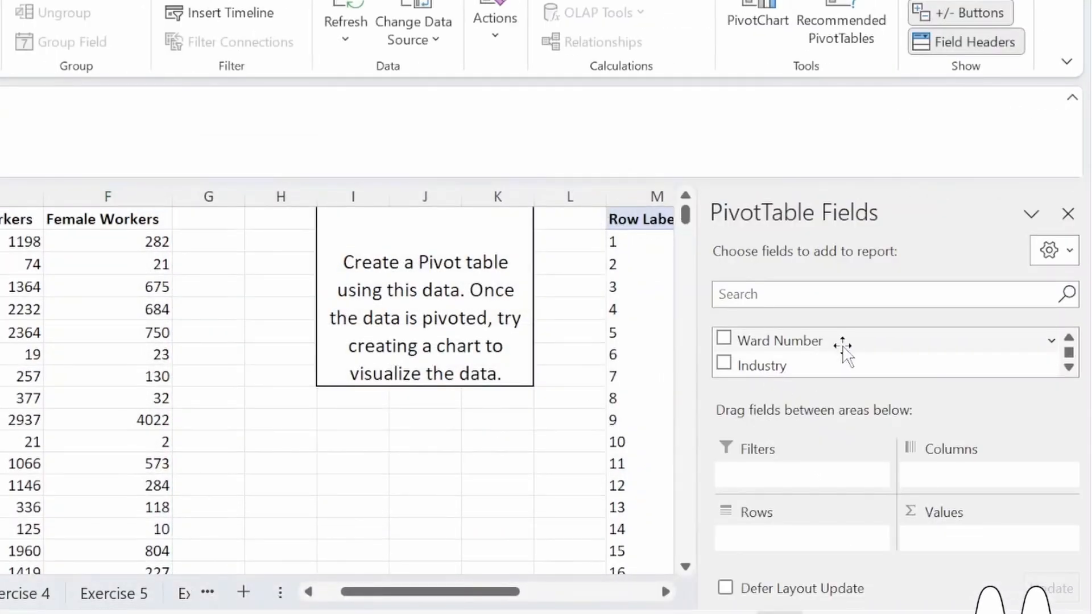
Add Industry to the Rows area and Enterprises to the Values area of the new PivotTable.
scroll(844, 346, "down", 1)
scroll(845, 346, "up", 1)
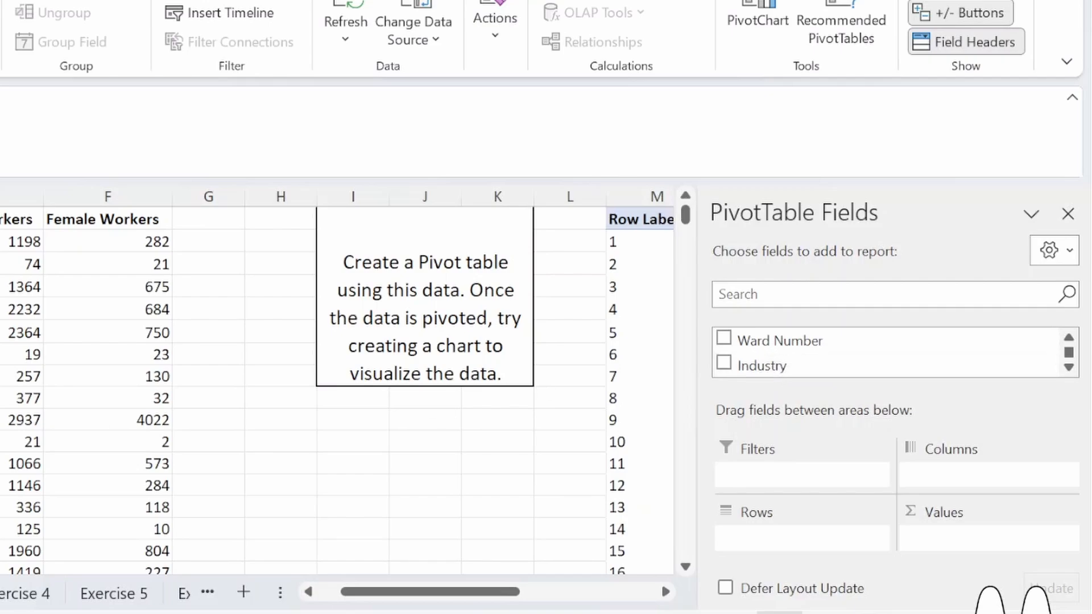
left_click(772, 369)
left_click_drag(772, 368, 794, 553)
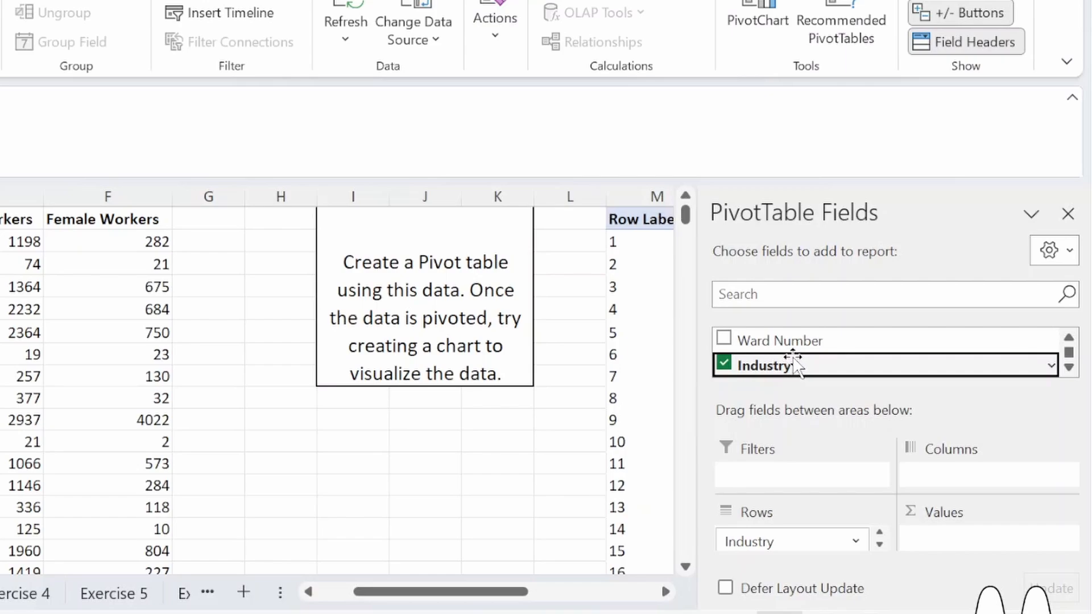
scroll(793, 364, "down", 1)
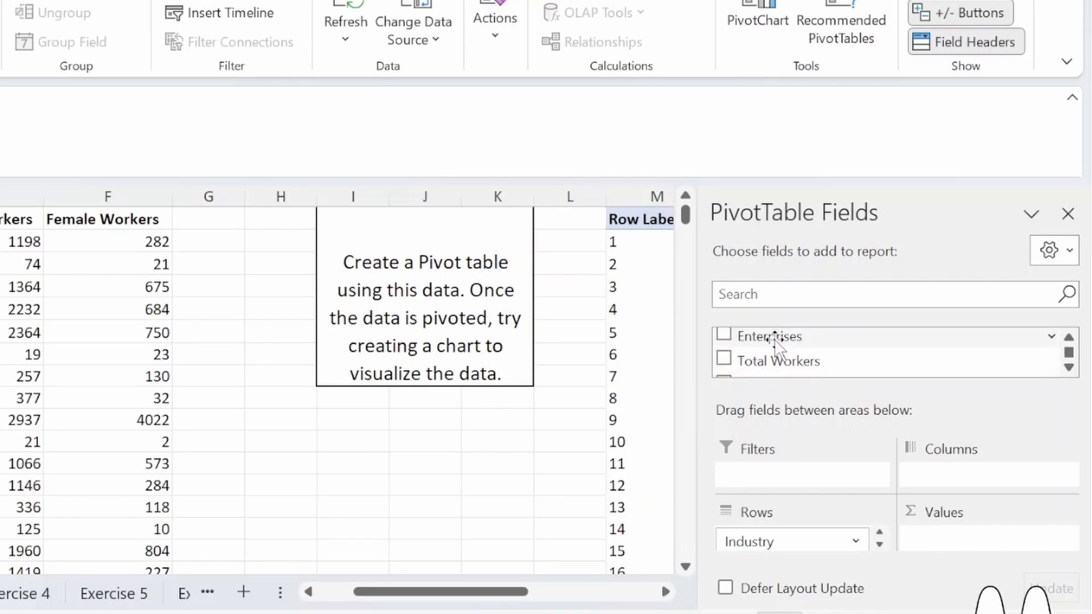
left_click_drag(774, 339, 951, 549)
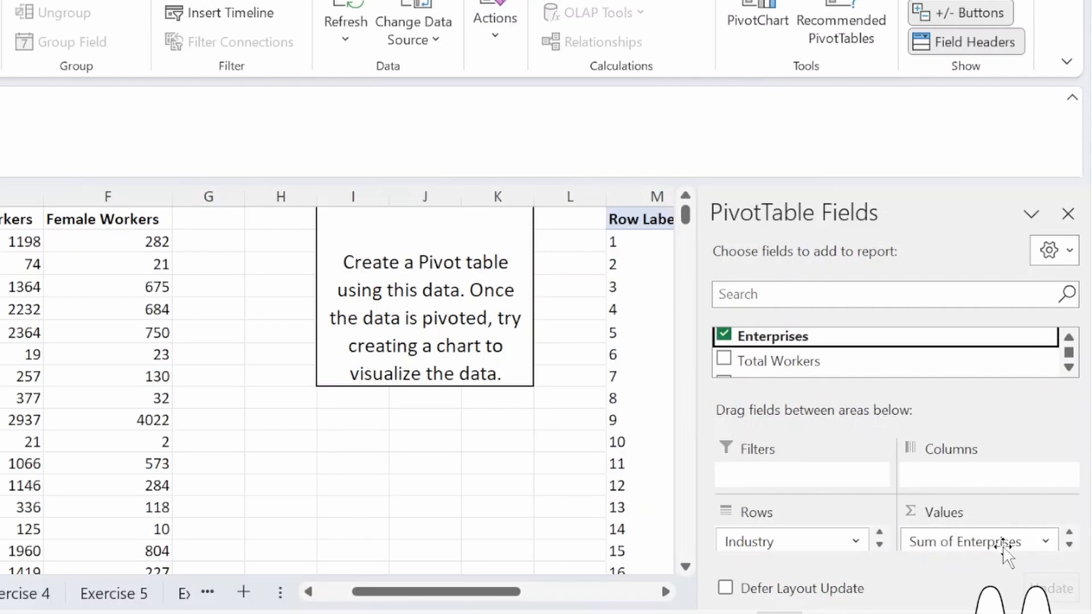
Try Count as the calculation for the Enterprises value field, switch it back to Sum and accept the settings.
left_click(1045, 542)
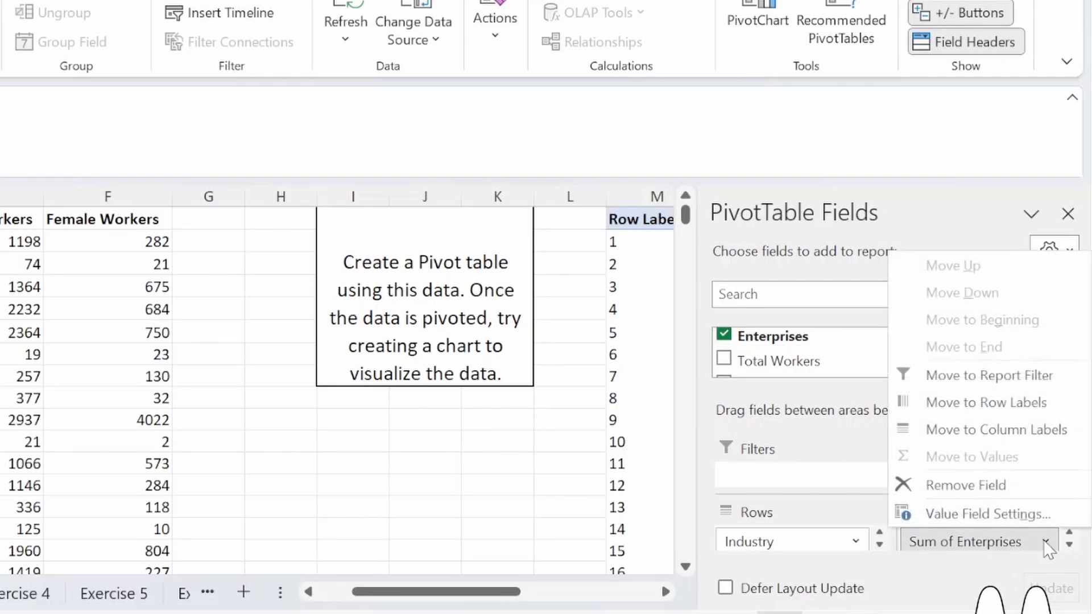
left_click(979, 514)
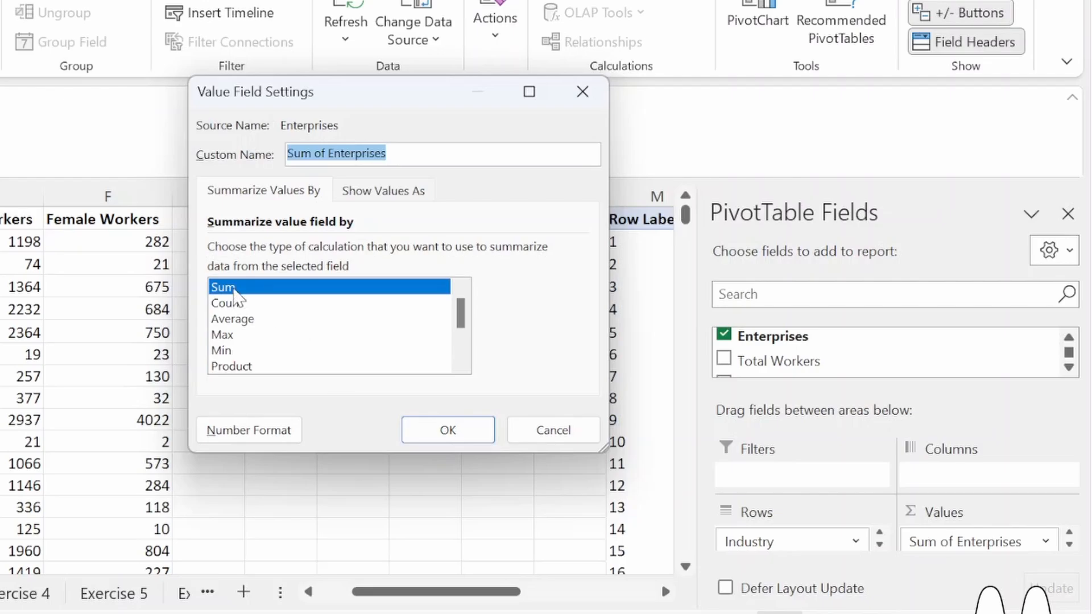
left_click(237, 304)
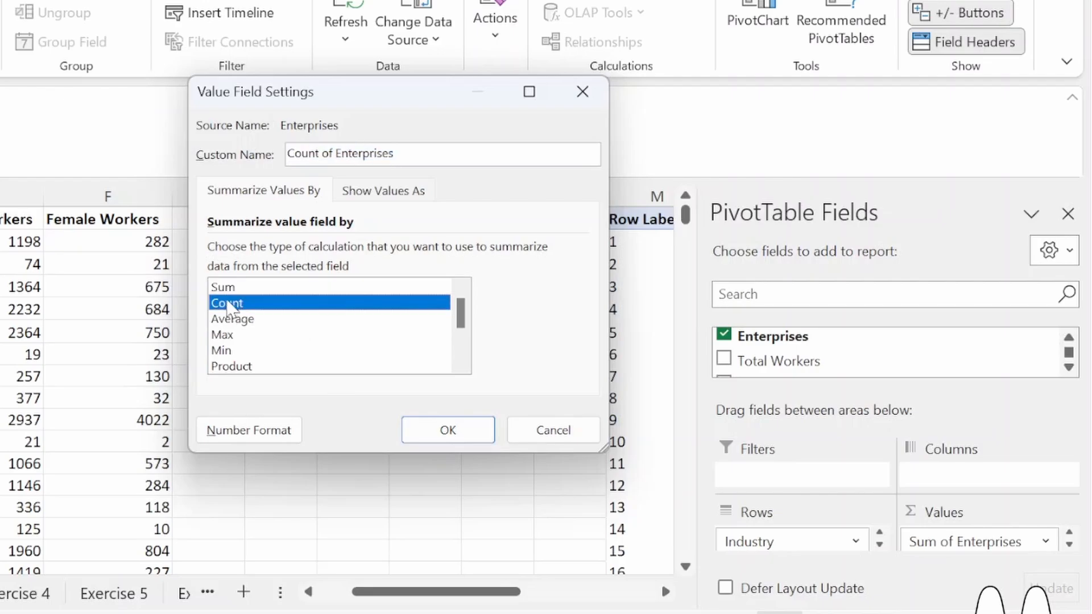
left_click(233, 289)
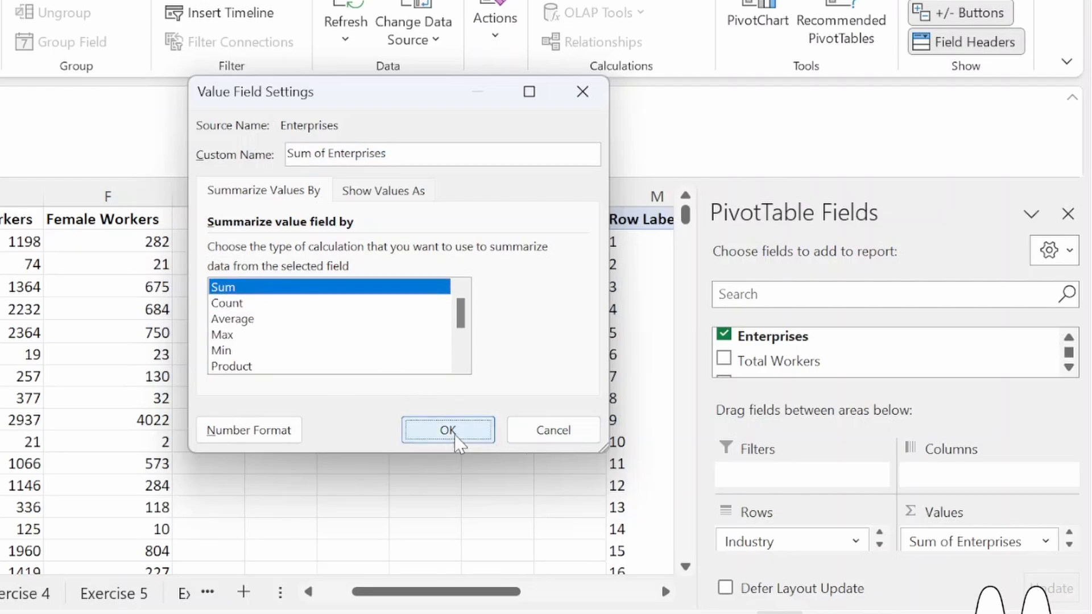
left_click(473, 433)
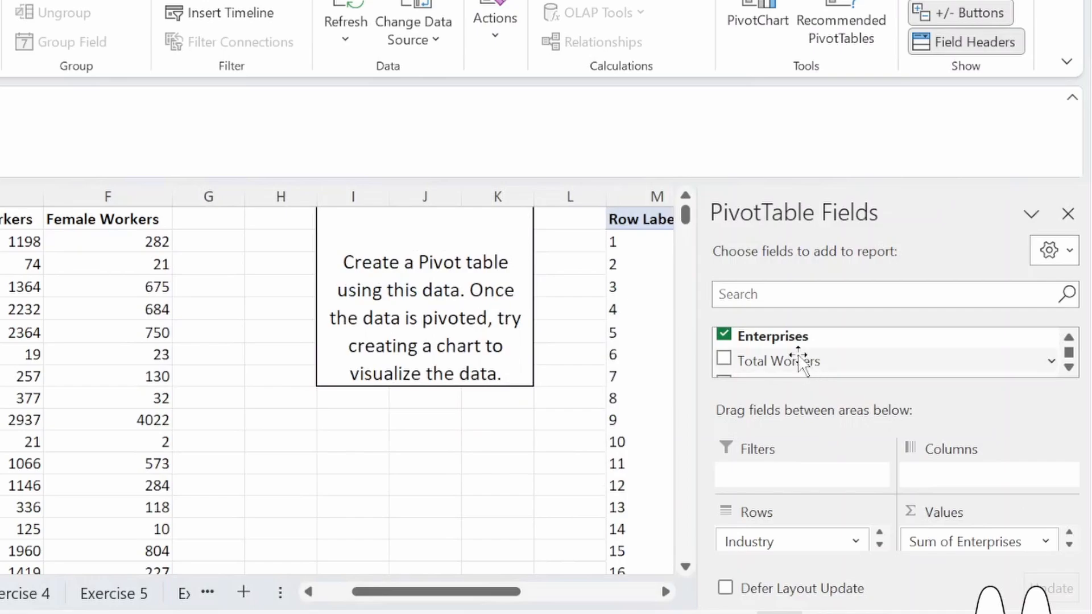
Add Total Workers to the Values area and check the fields listed there.
scroll(811, 362, "down", 1)
scroll(807, 363, "up", 1)
left_click_drag(762, 364, 954, 540)
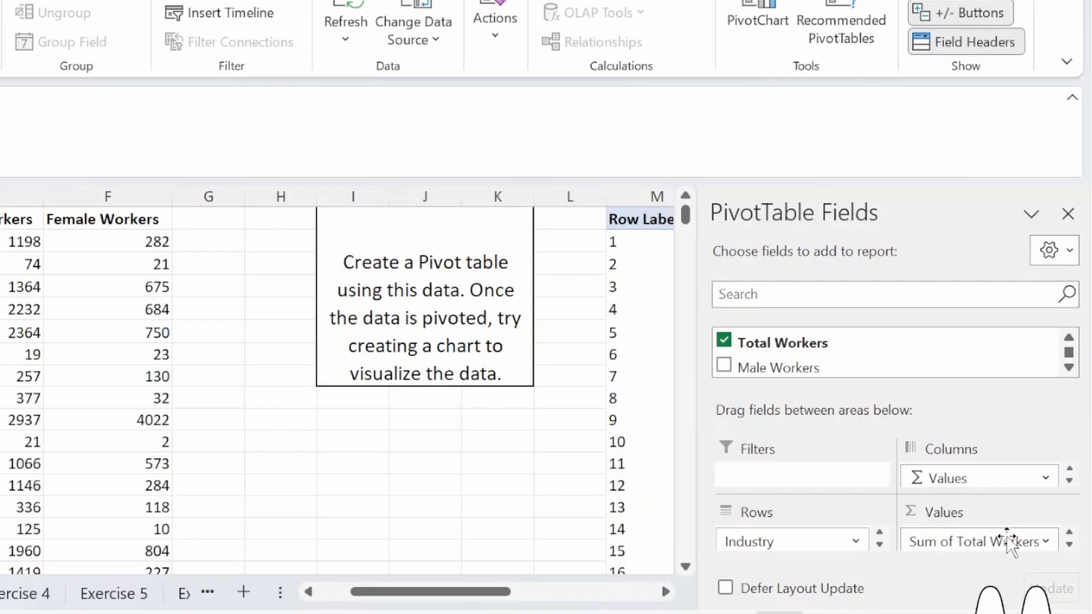
scroll(1007, 543, "down", 1)
left_click(1069, 532)
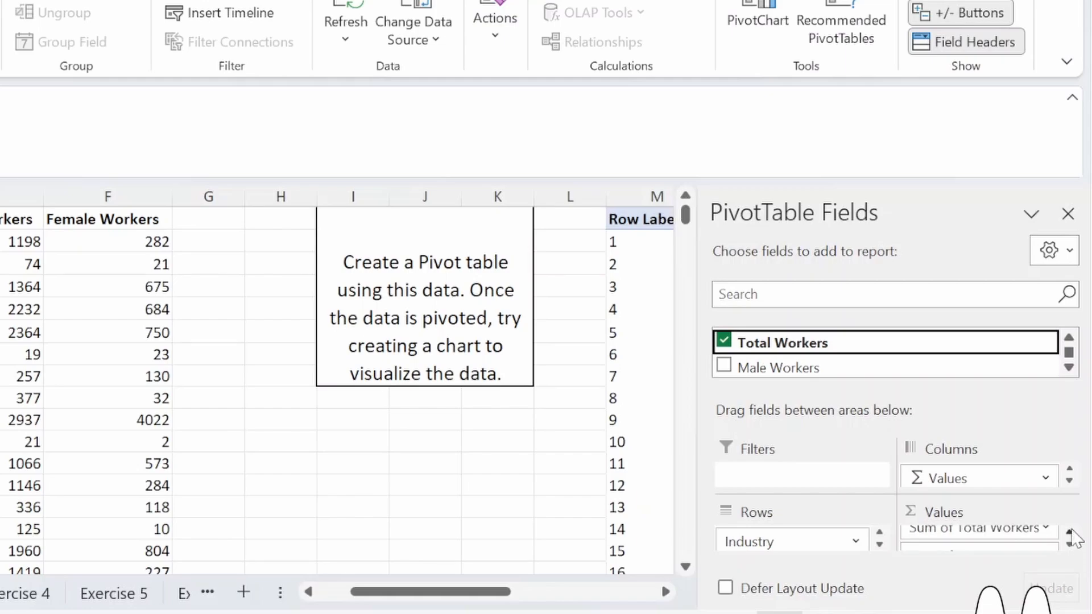
left_click(1069, 545)
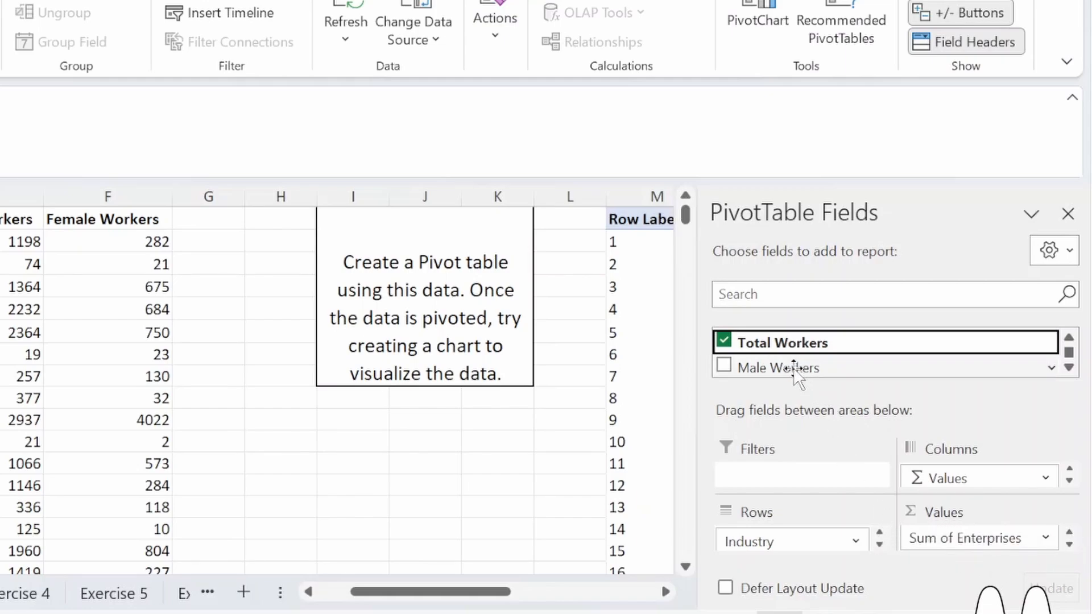
Add Female Workers and Male Workers to the Values area of the industry PivotTable.
scroll(796, 367, "up", 2)
scroll(802, 365, "down", 4)
scroll(804, 365, "up", 1)
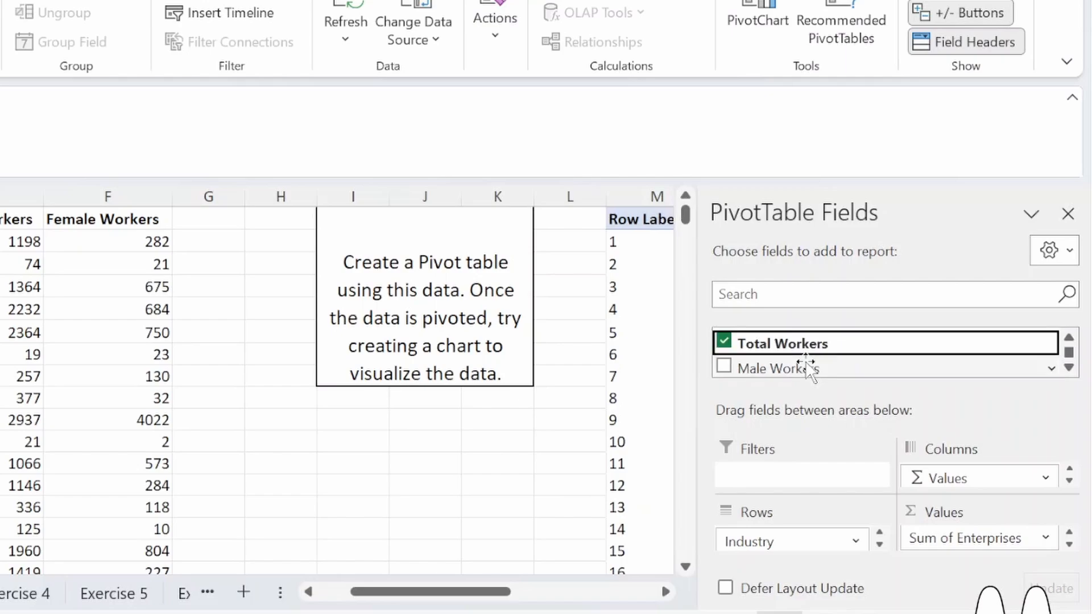
scroll(804, 366, "down", 1)
left_click_drag(788, 344, 974, 553)
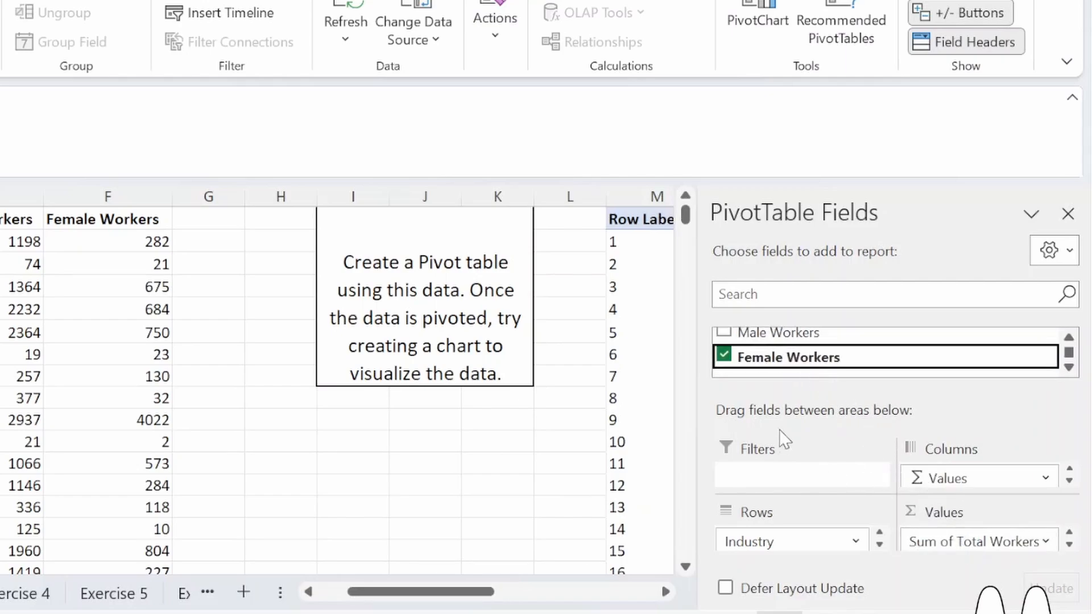
left_click_drag(761, 332, 979, 543)
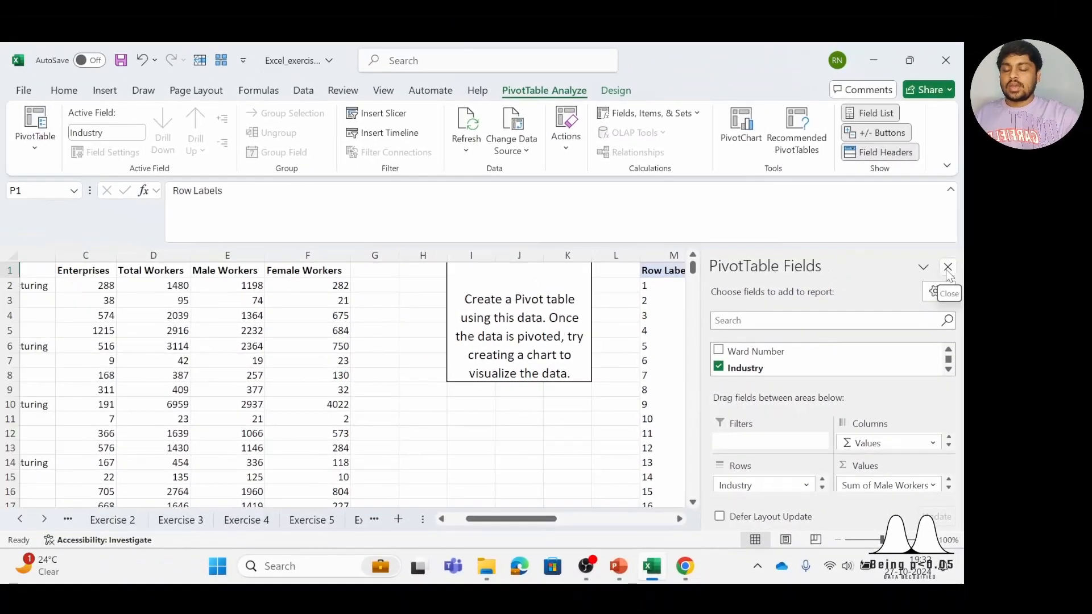
Close the PivotTable field list and examine the worker and enterprise sums by industry alongside the ward PivotTable and source data.
left_click(1068, 213)
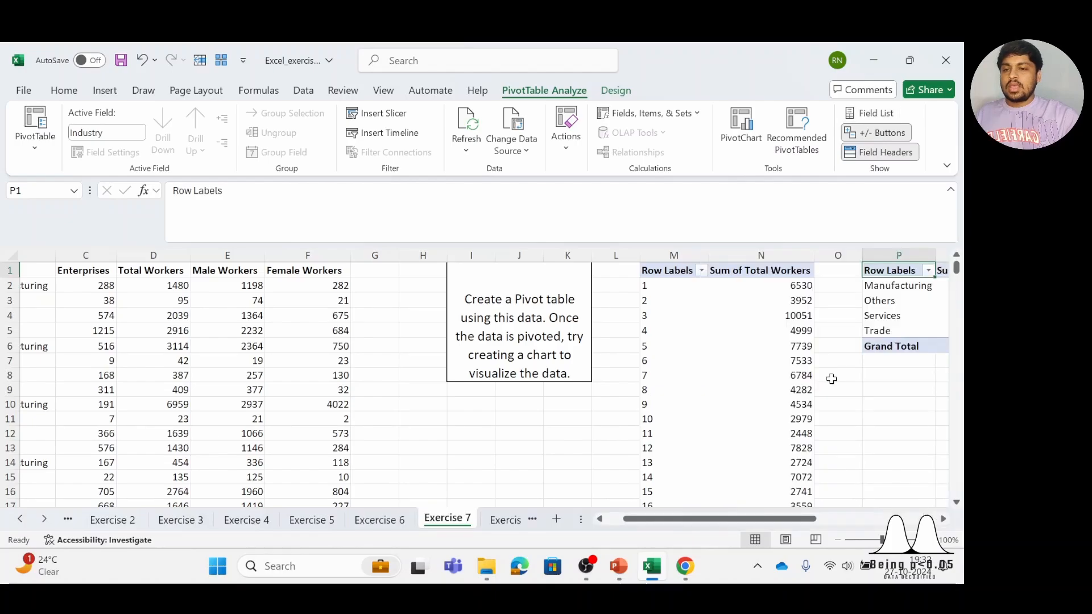
scroll(831, 379, "right", 8)
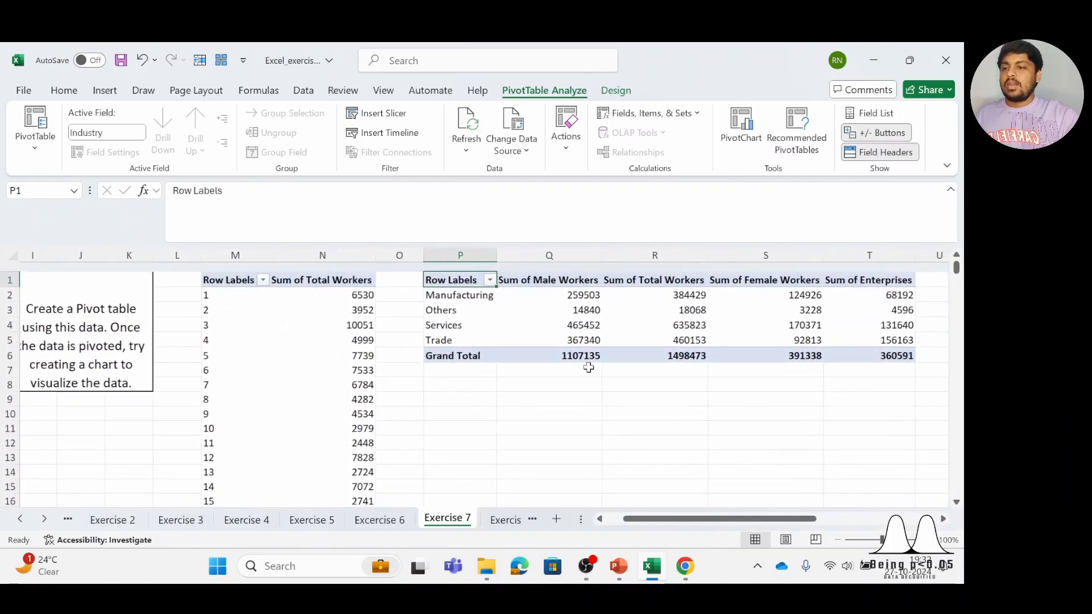
scroll(588, 368, "right", 3)
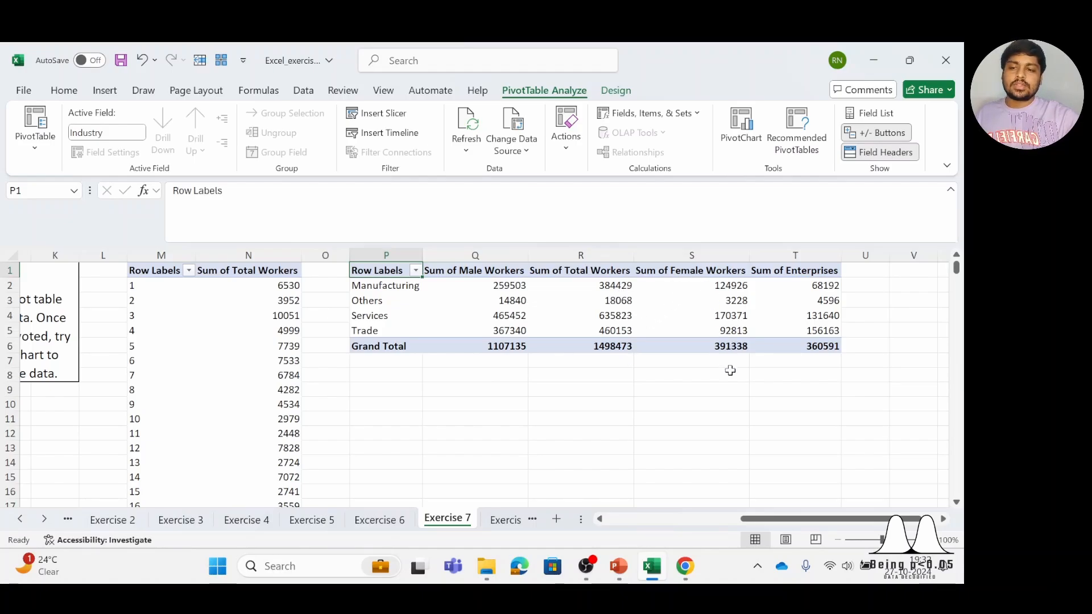
scroll(730, 370, "right", 1)
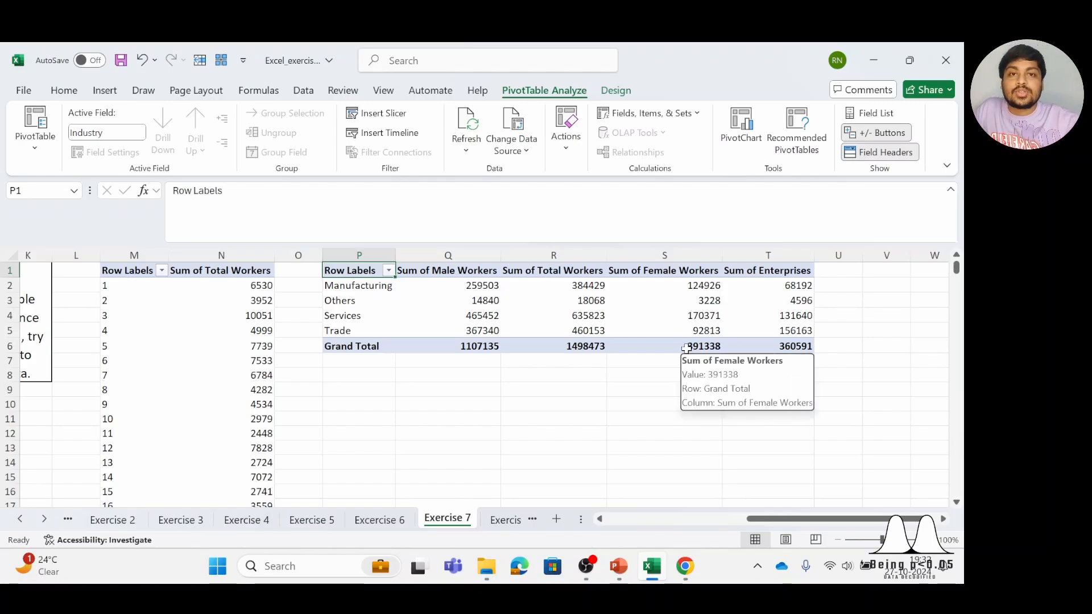
scroll(414, 448, "left", 1)
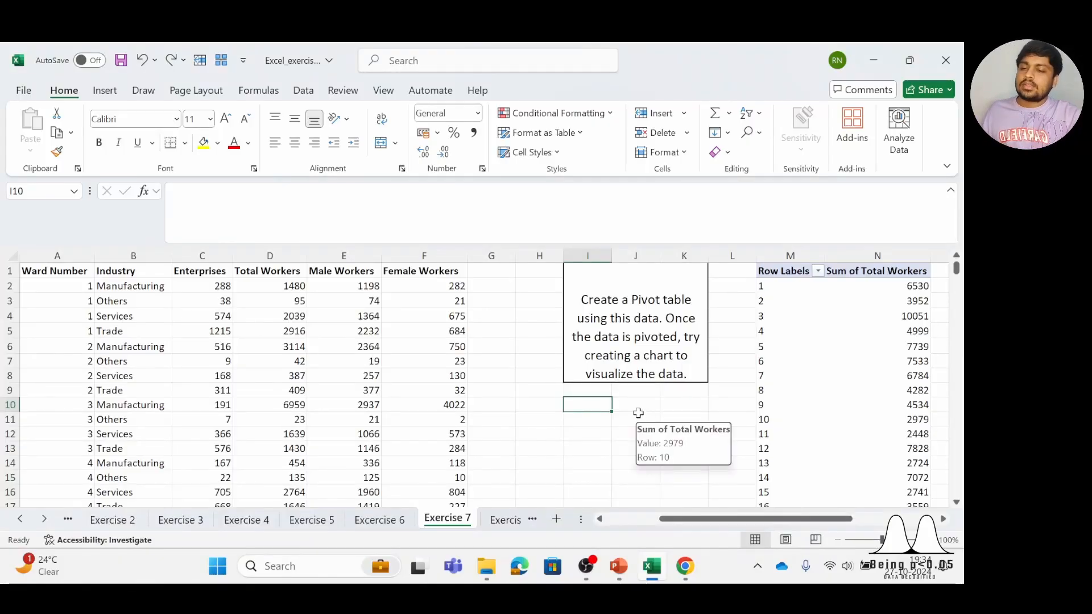
scroll(635, 414, "right", 2)
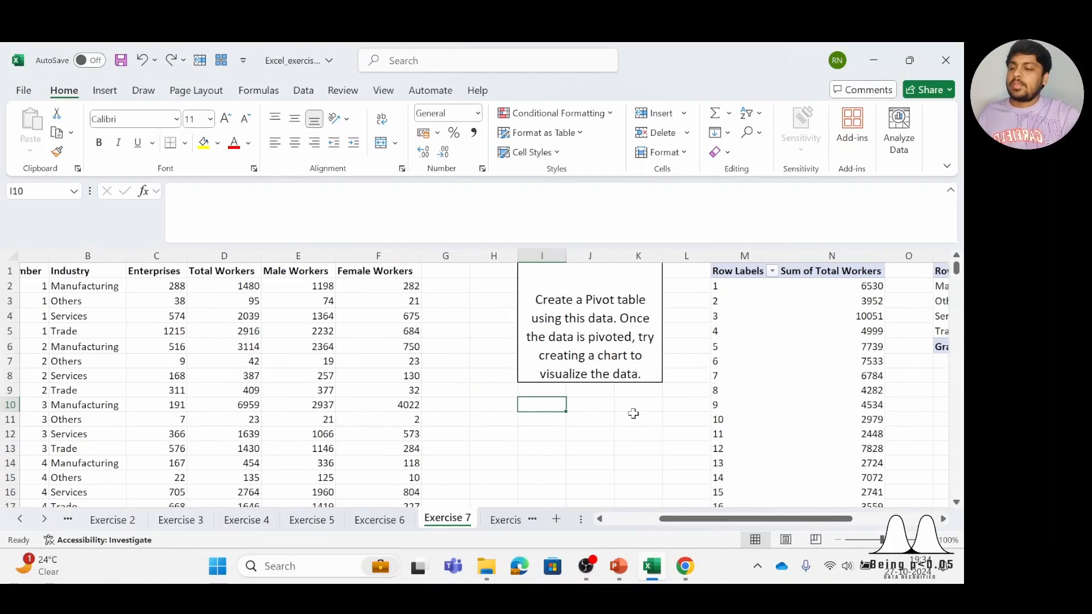
scroll(630, 411, "right", 4)
scroll(630, 409, "left", 5)
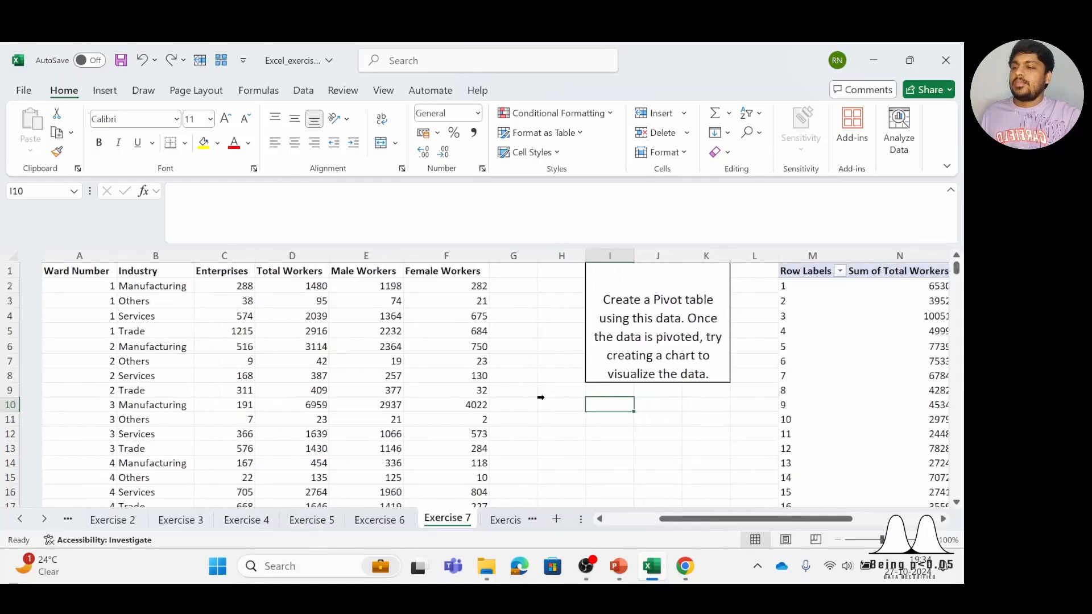
scroll(91, 270, "right", 3)
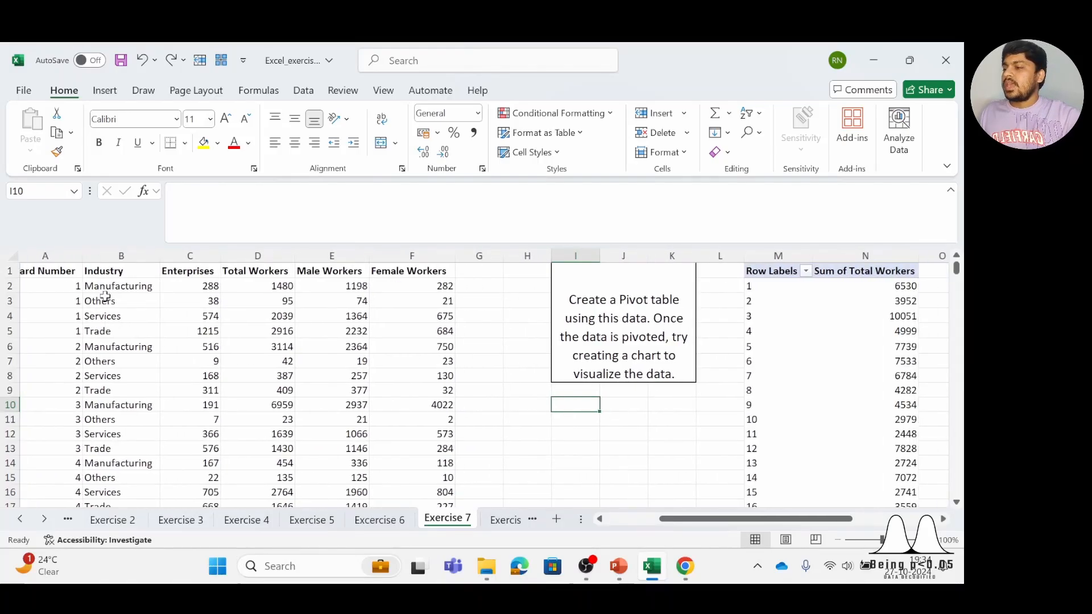
Insert another PivotTable from the full source range A1:F792, placing it on the existing Exercise 7 worksheet at cell V1.
left_click(79, 270)
key("Left")
key("Left")
key("Left")
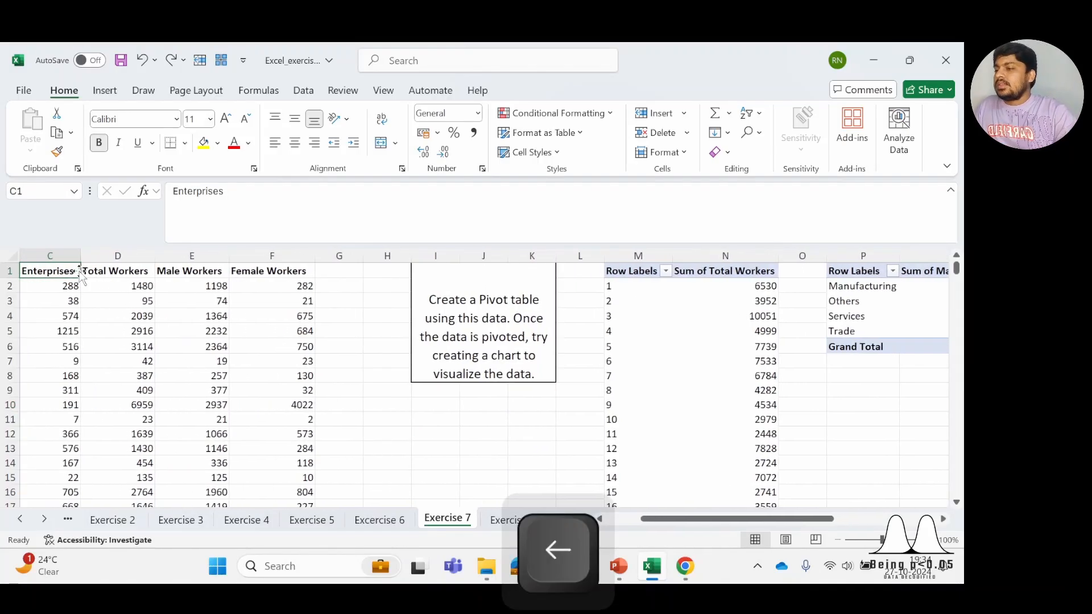
key("ctrl+shift+Right")
key("ctrl+shift+Down")
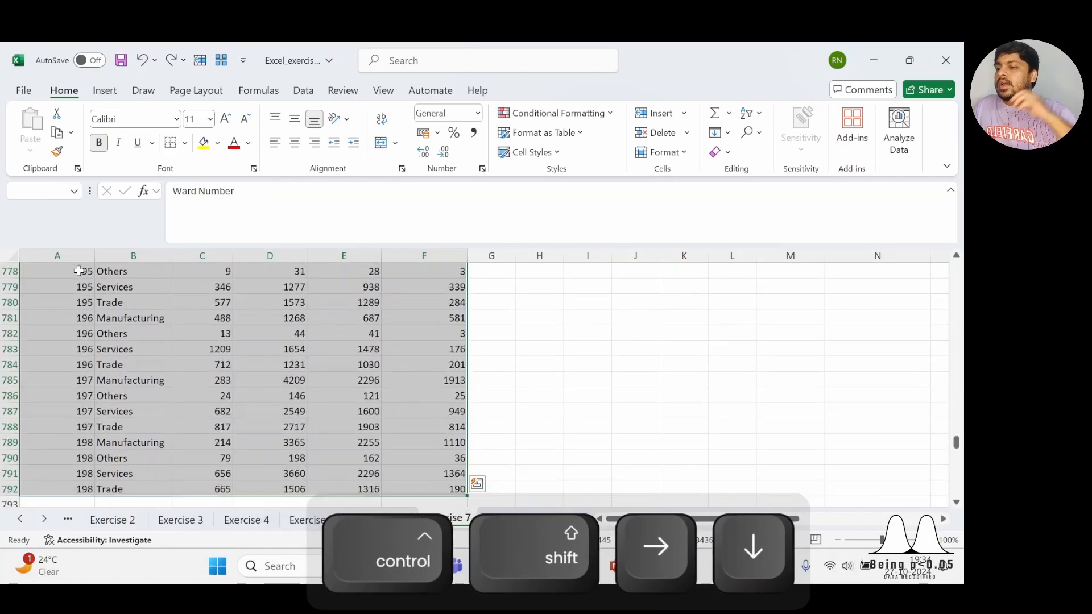
left_click(111, 92)
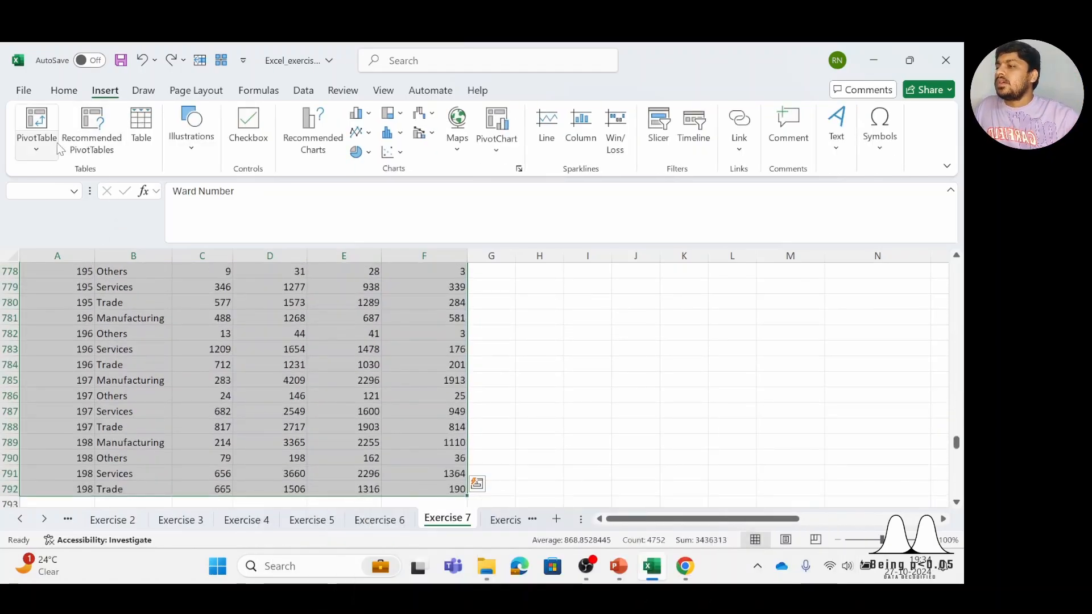
left_click(42, 146)
left_click(66, 175)
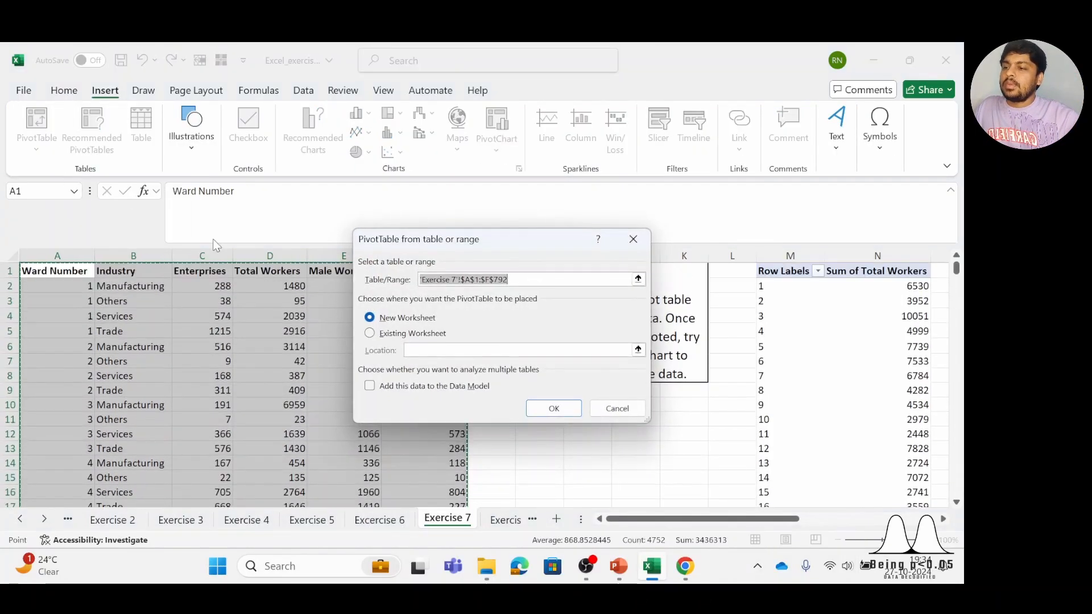
left_click(423, 333)
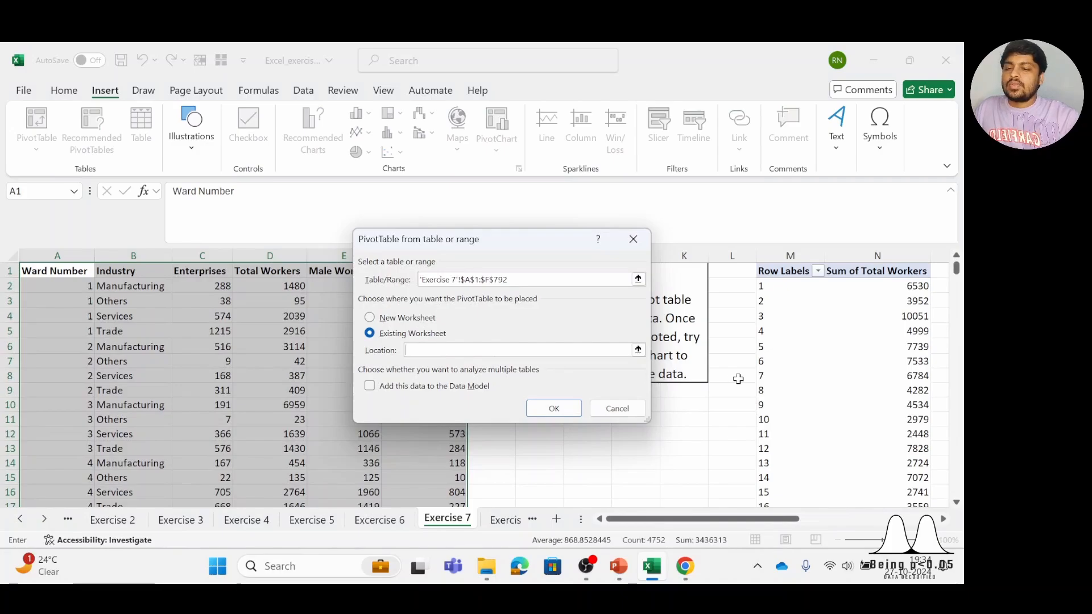
scroll(738, 378, "right", 10)
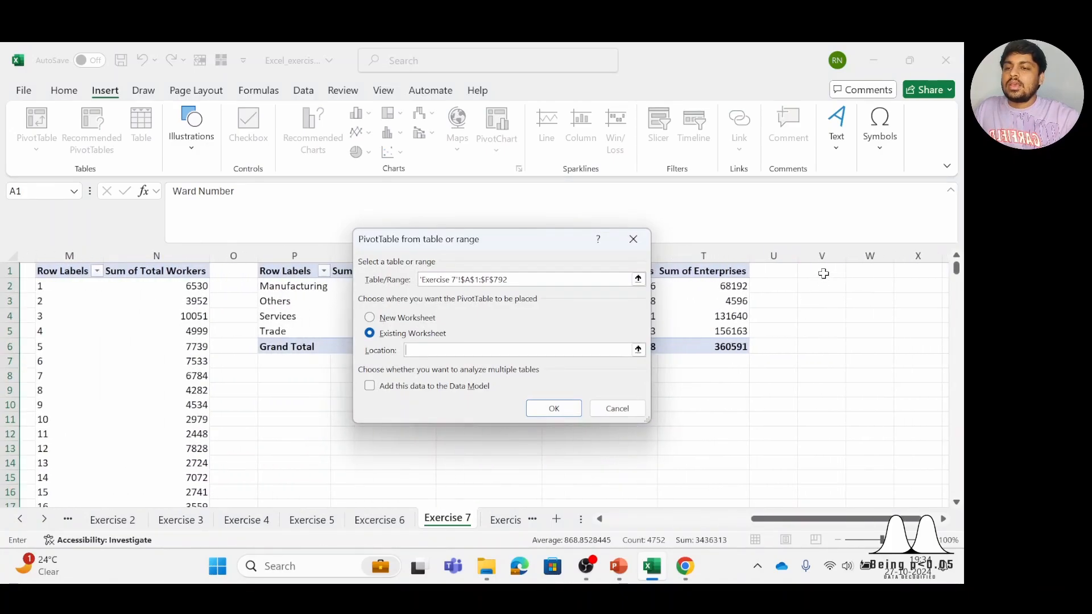
left_click(824, 273)
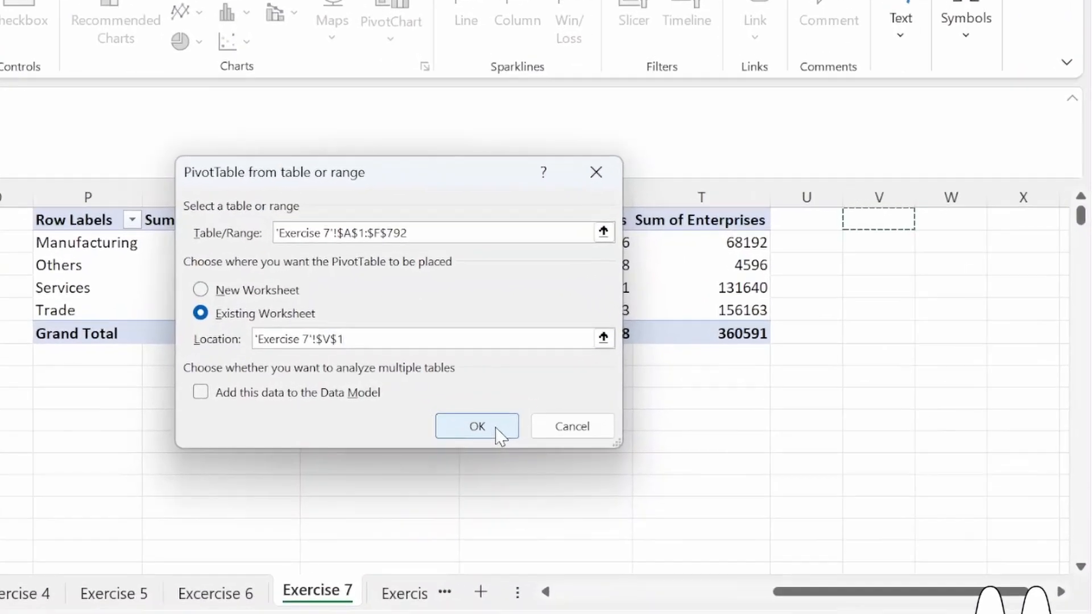
left_click(555, 409)
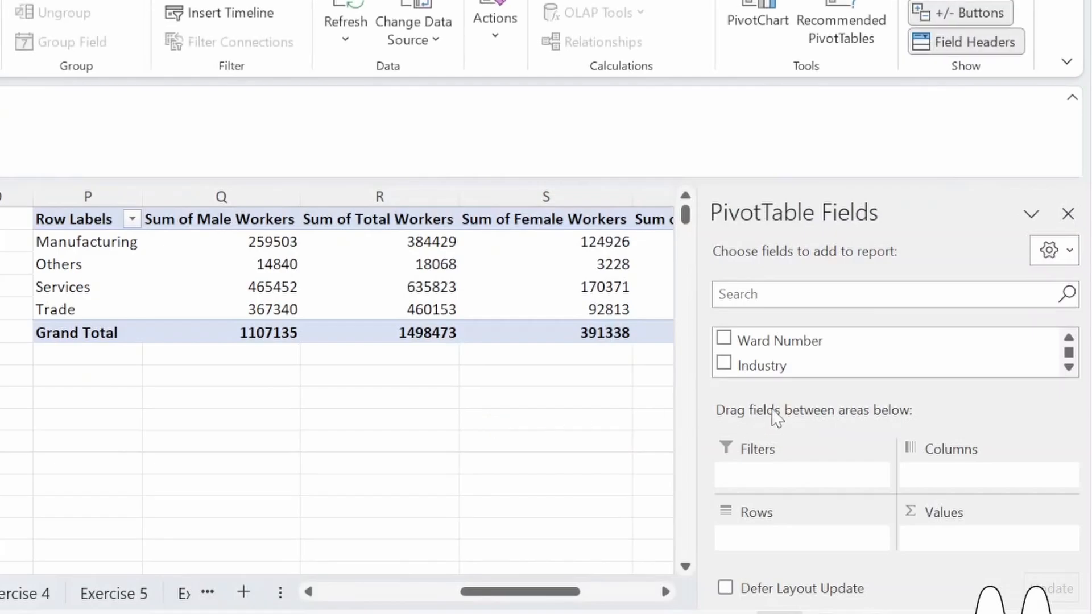
Add Industry to the Rows area and Enterprises and Total Workers to the Values area of the PivotTable at V1.
left_click_drag(780, 366, 801, 512)
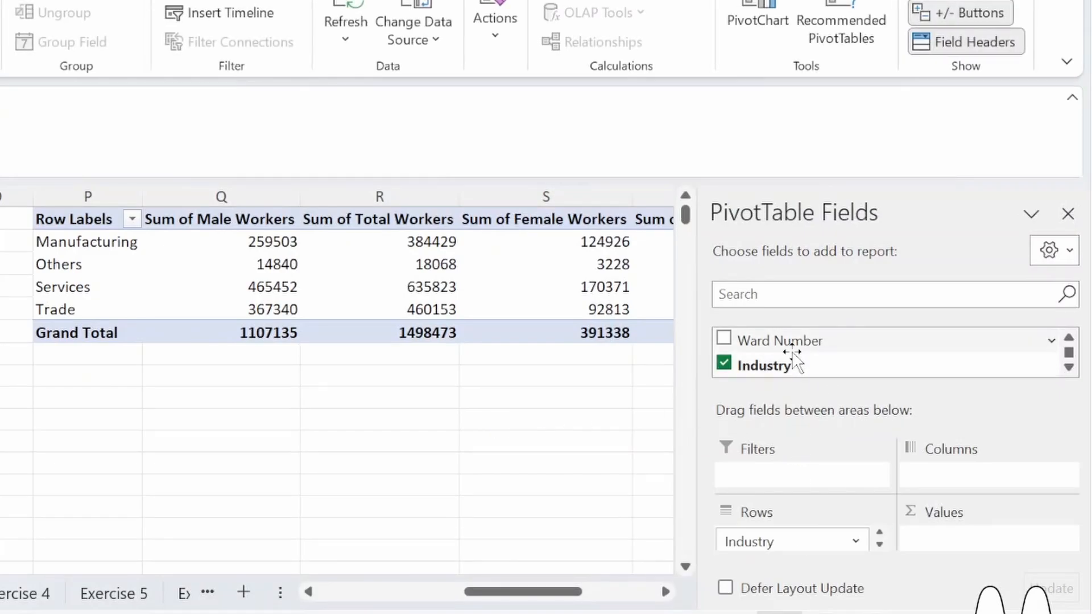
scroll(794, 358, "down", 3)
left_click_drag(794, 361, 945, 531)
left_click_drag(758, 338, 952, 541)
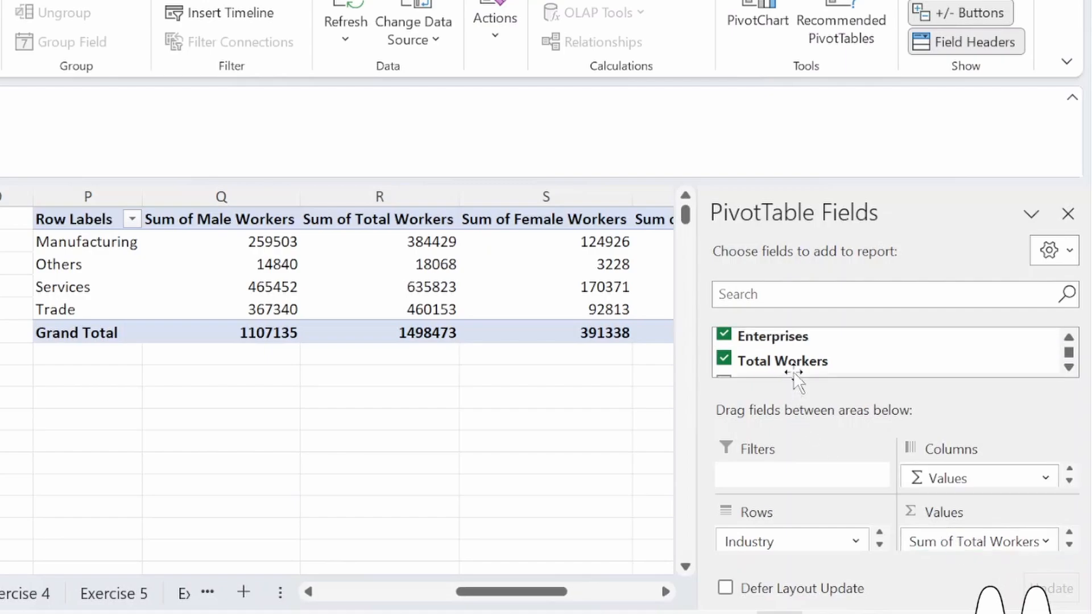
Add Male Workers and Female Workers to the Values area of the PivotTable at V1.
scroll(794, 367, "down", 1)
left_click_drag(773, 334, 997, 543)
left_click_drag(796, 357, 987, 537)
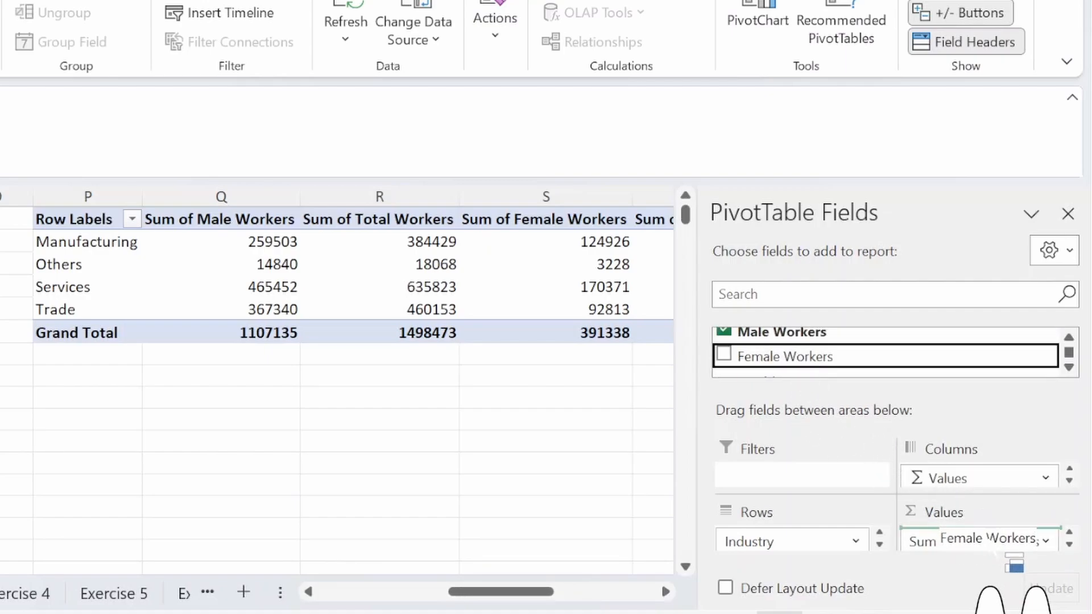
scroll(870, 347, "down", 1)
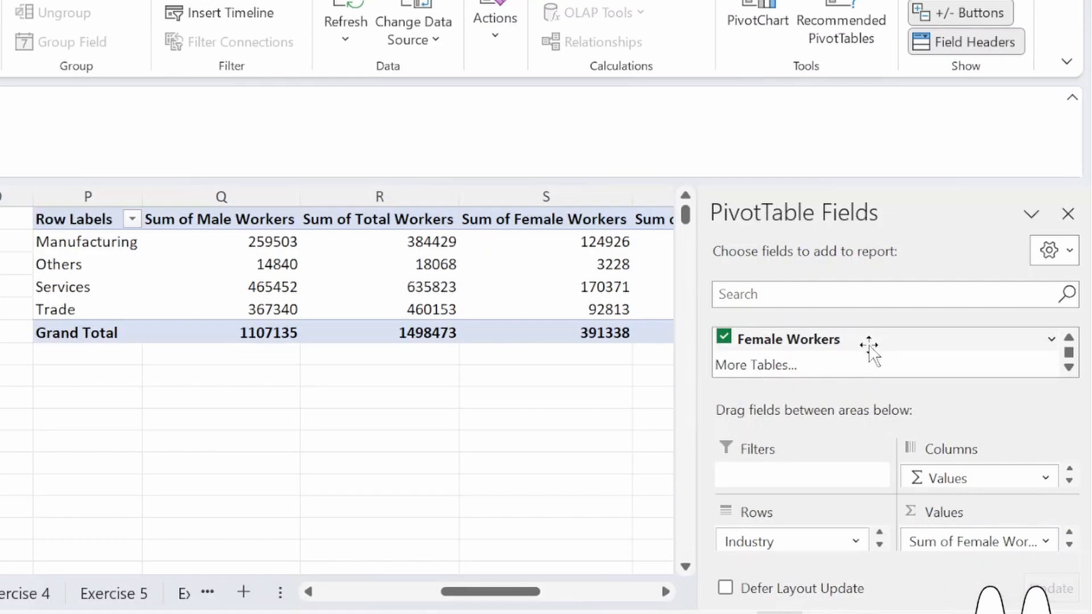
Add Ward Number to the Filters area of the PivotTable and close the field list.
scroll(870, 347, "up", 3)
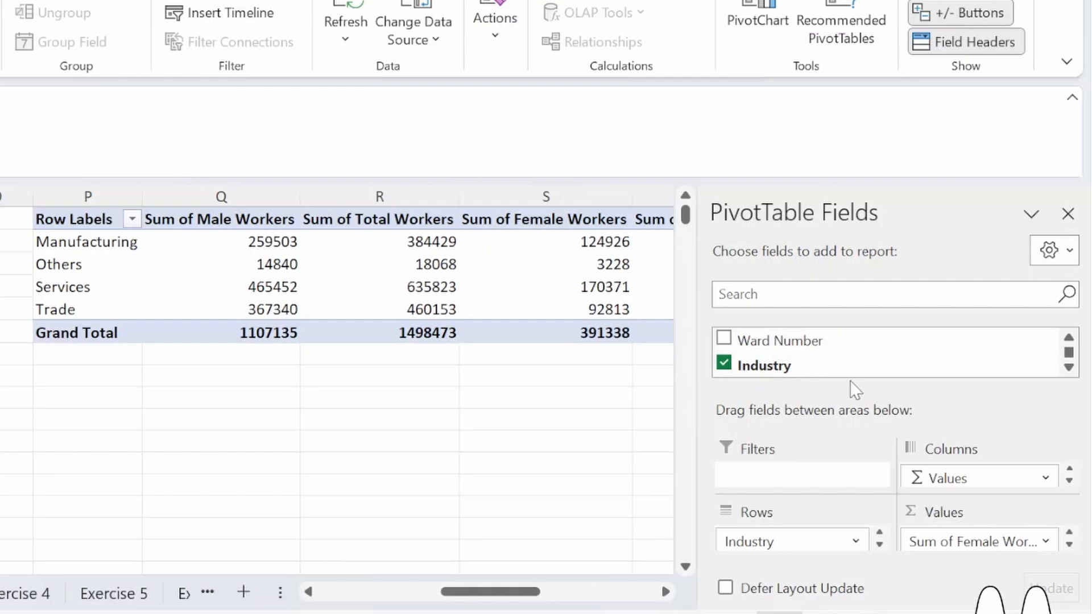
left_click_drag(801, 343, 791, 479)
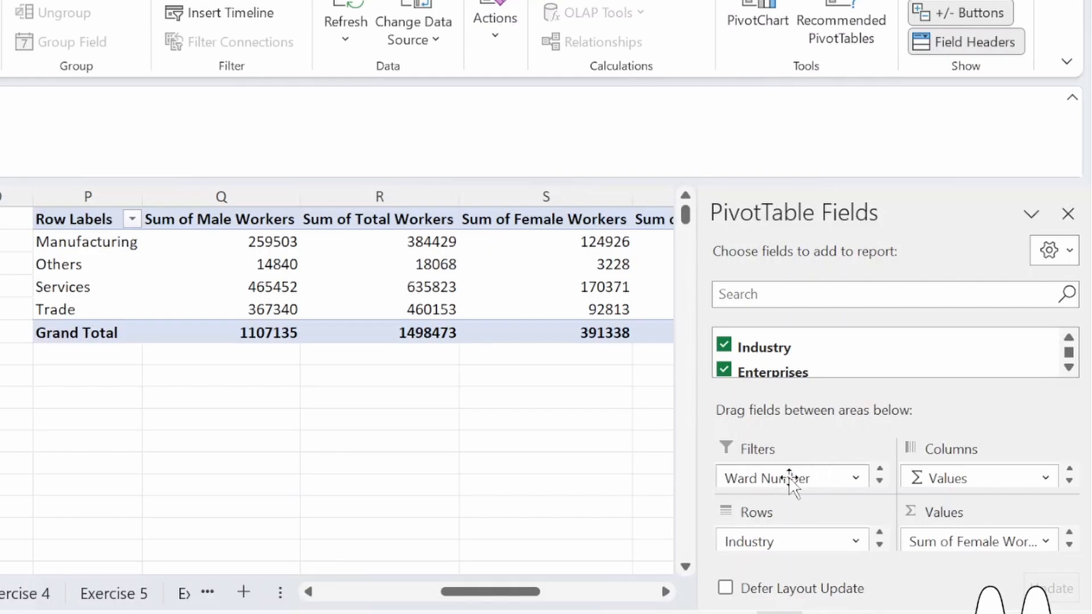
scroll(797, 342, "up", 1)
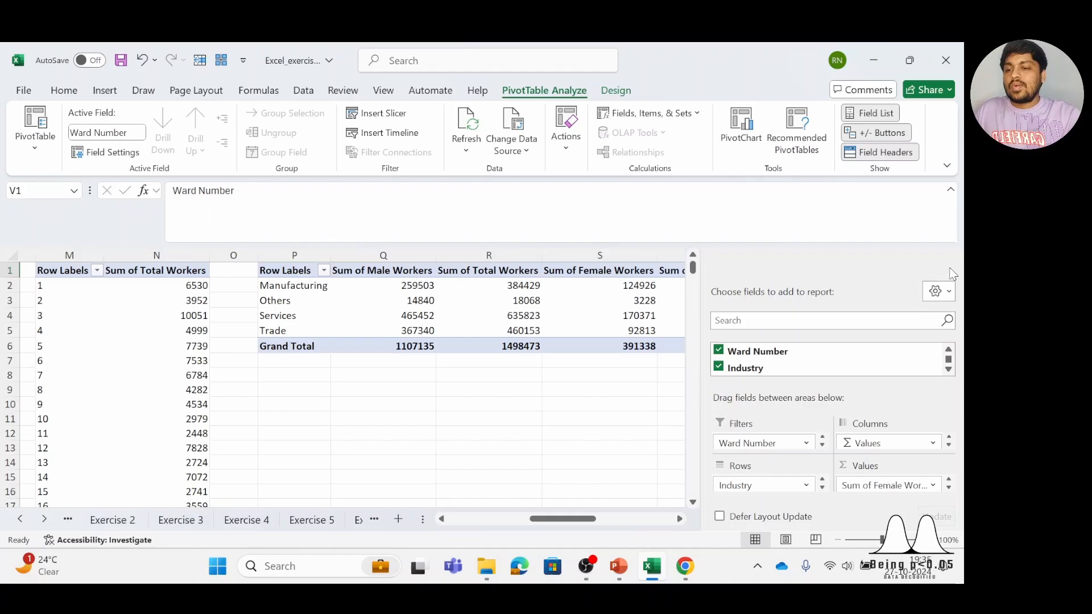
left_click(953, 275)
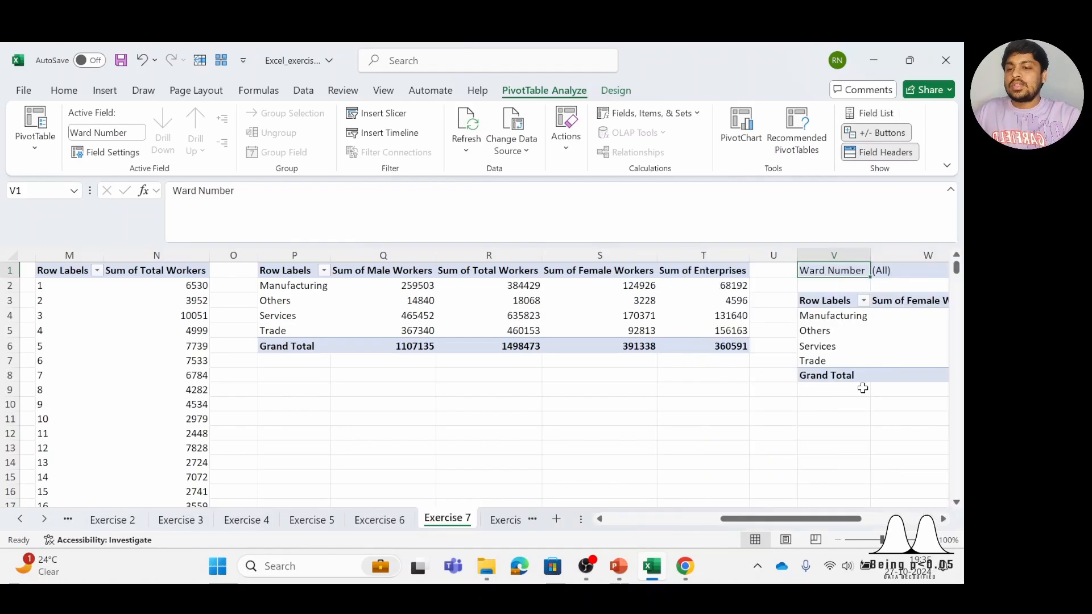
scroll(860, 385, "right", 5)
scroll(954, 390, "right", 1)
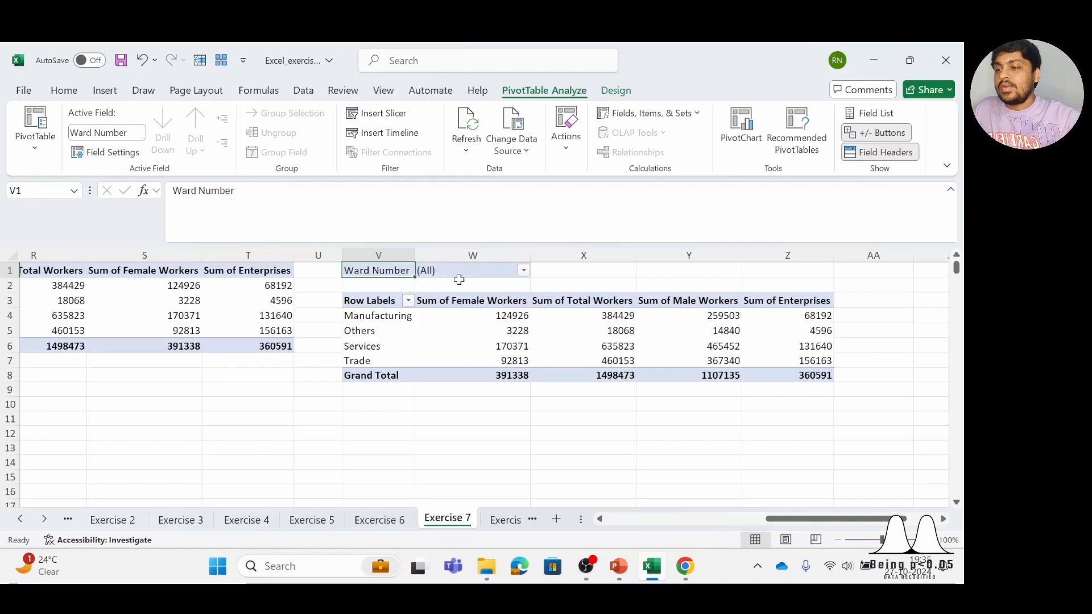
Filter the PivotTable at V1 to show only ward number 5.
key("Left")
scroll(521, 271, "left", 2)
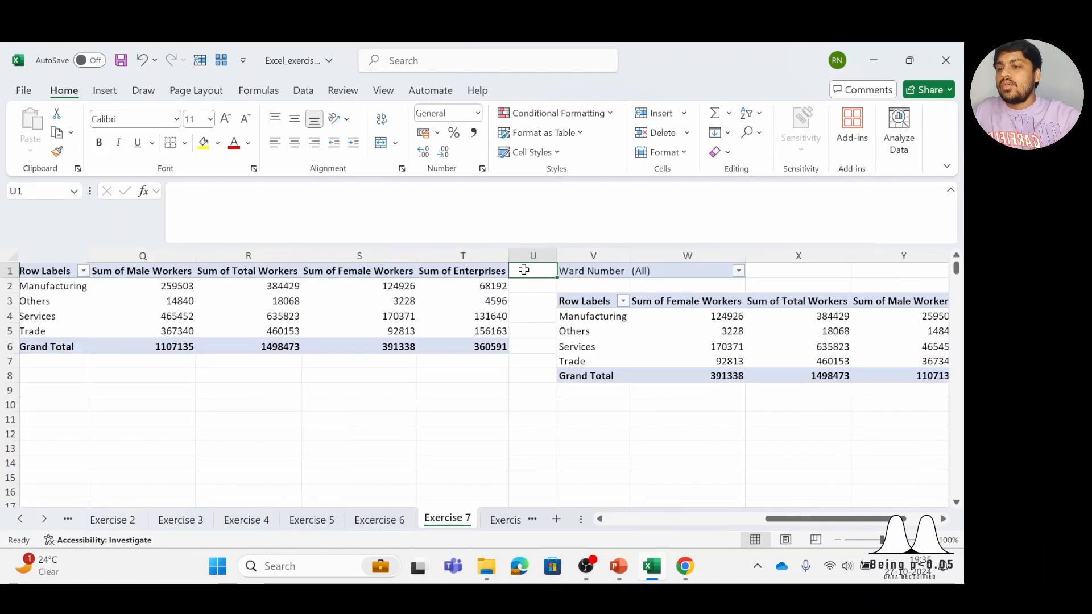
left_click(738, 271)
left_click(768, 414)
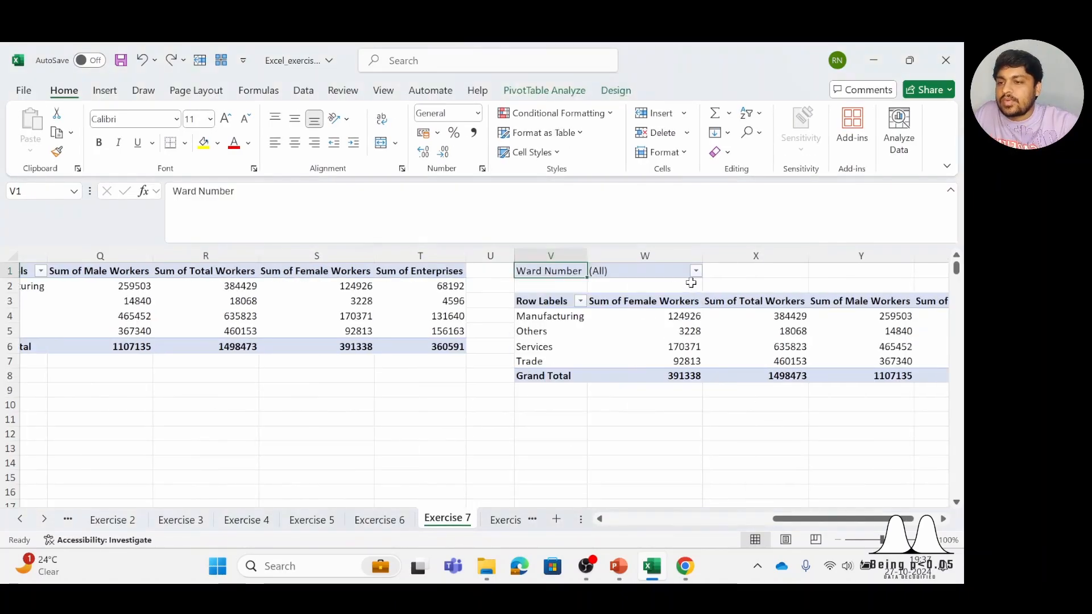
left_click(694, 270)
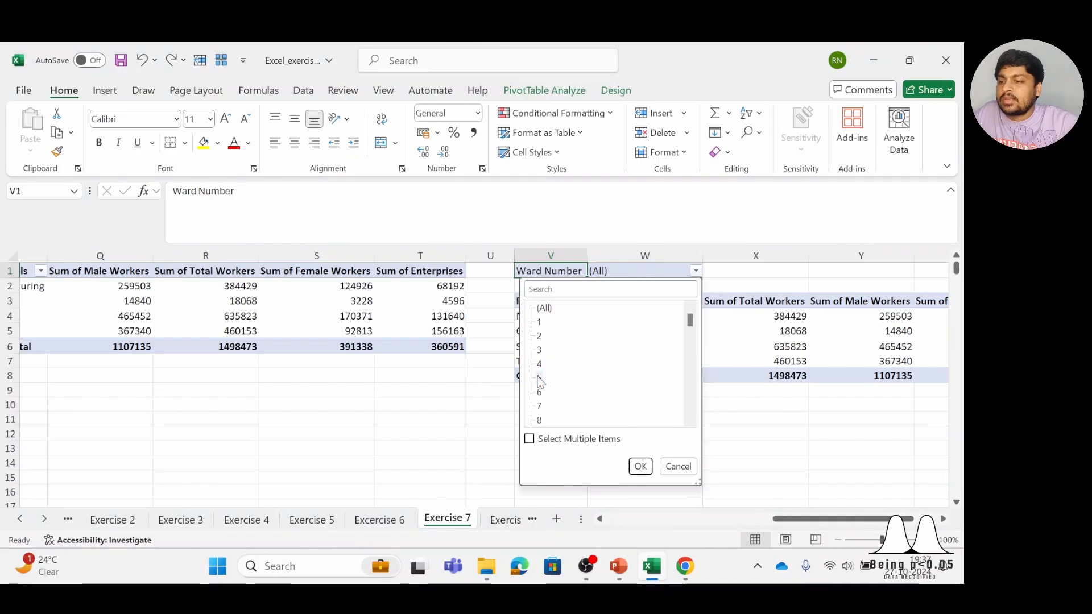
left_click(641, 467)
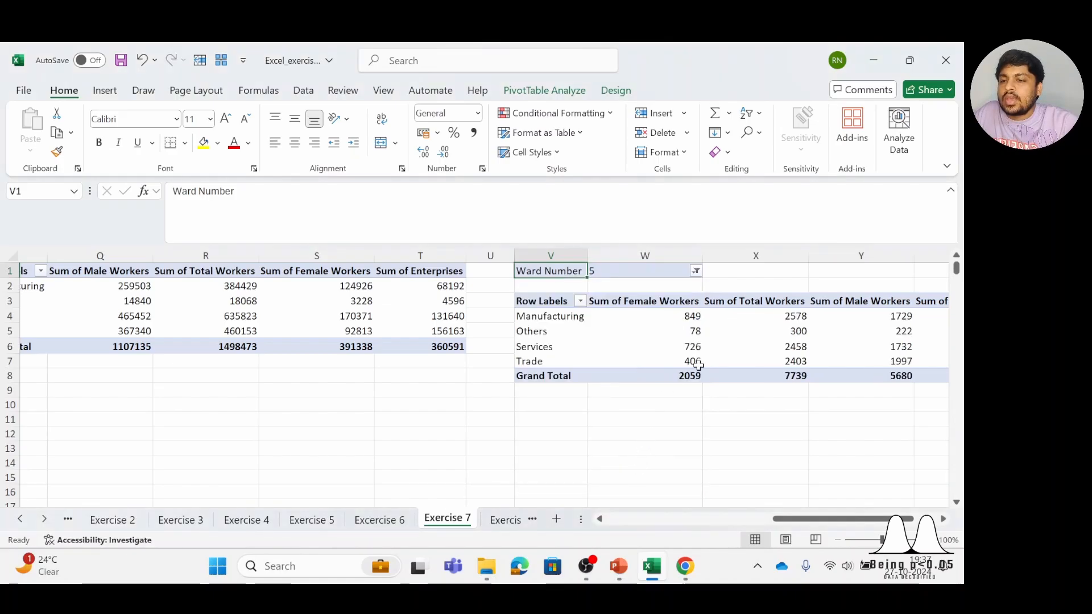
Change the Ward Number filter of the PivotTable at V1 to ward 2 and select an empty cell below it.
left_click(696, 271)
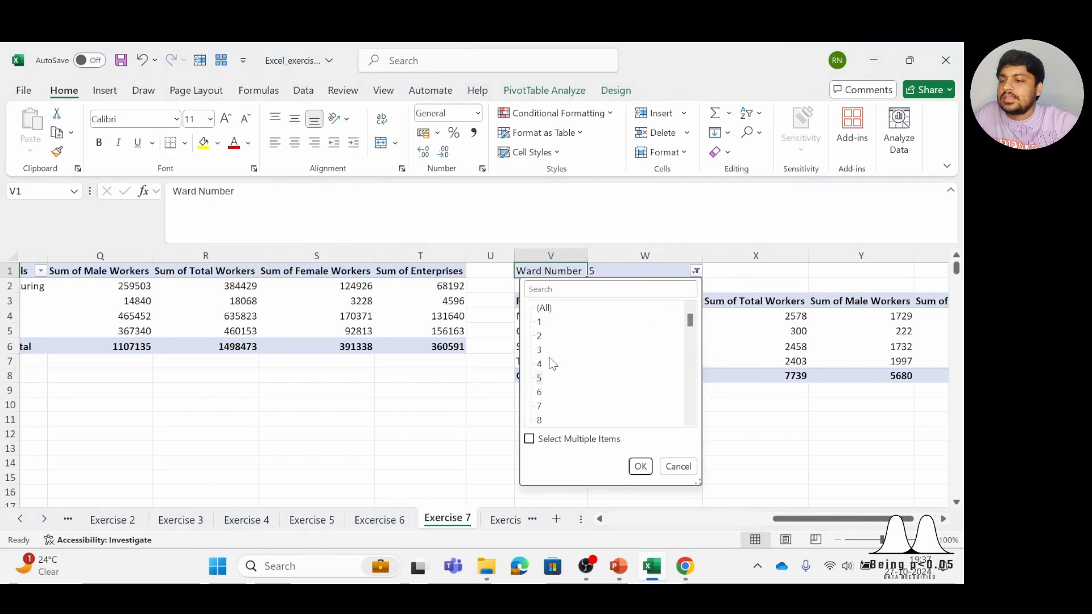
left_click(641, 466)
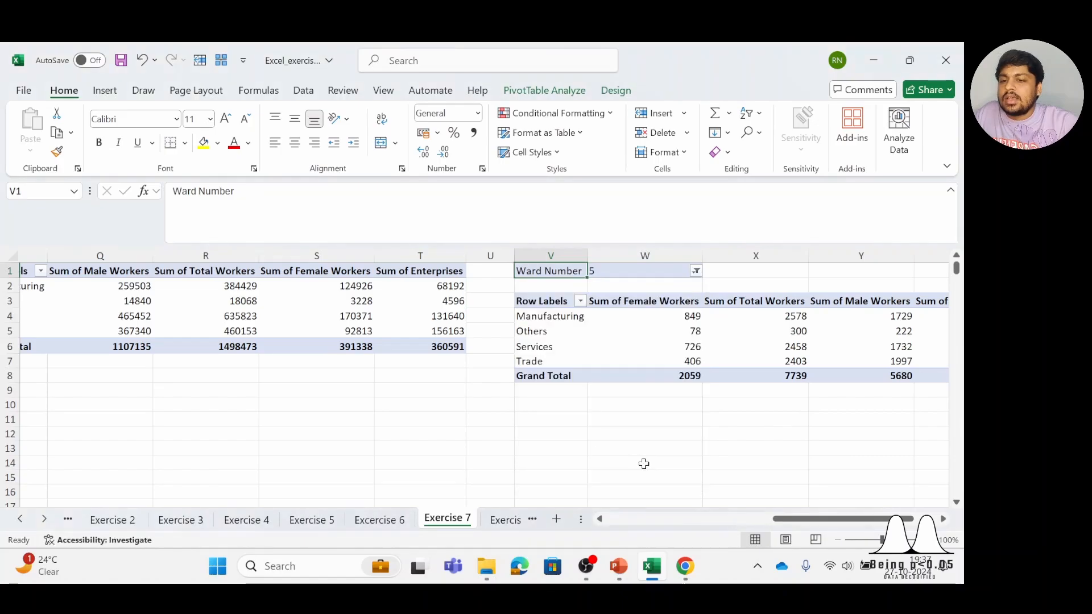
left_click(695, 439)
scroll(694, 432, "left", 4)
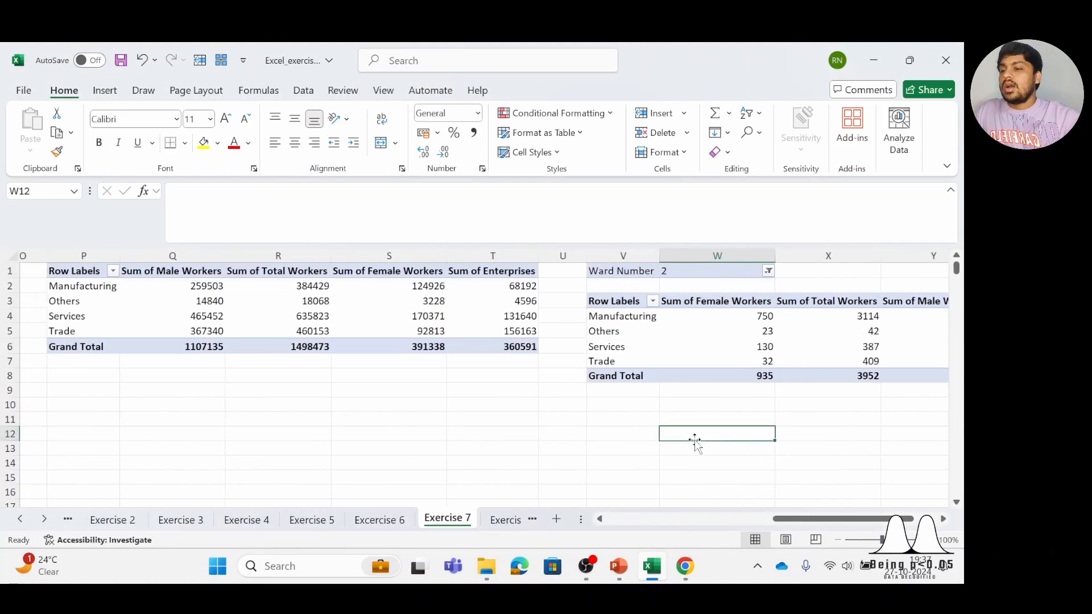
scroll(694, 417, "left", 6)
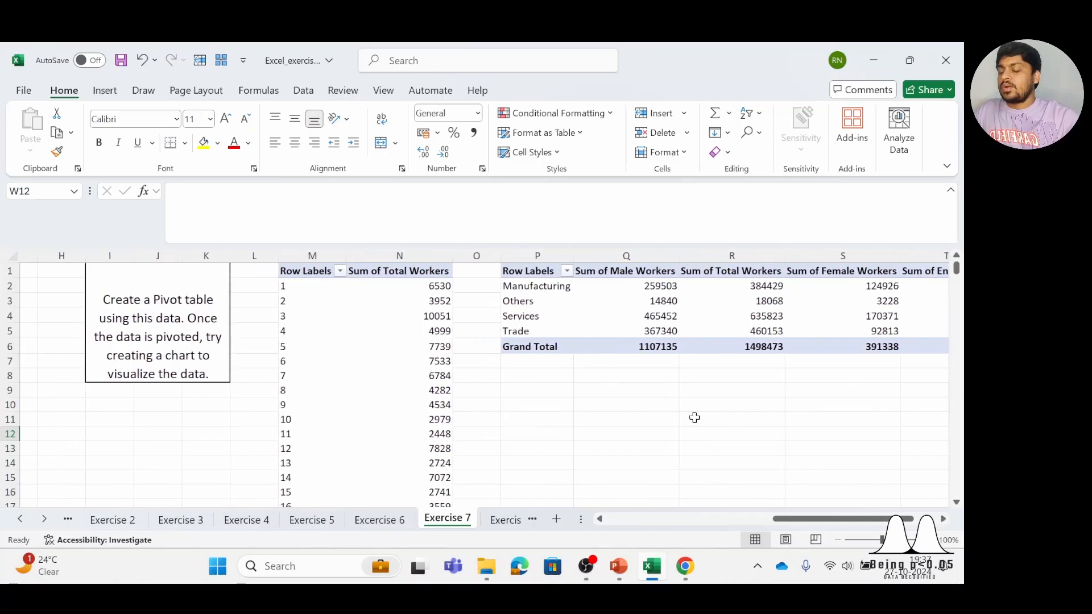
scroll(695, 417, "left", 2)
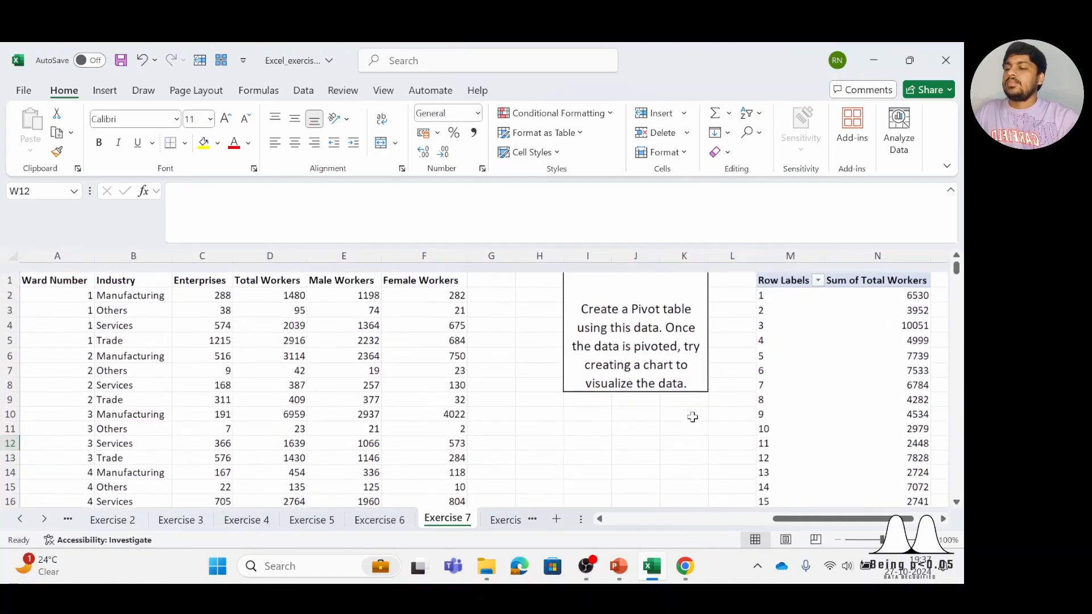
scroll(692, 418, "right", 12)
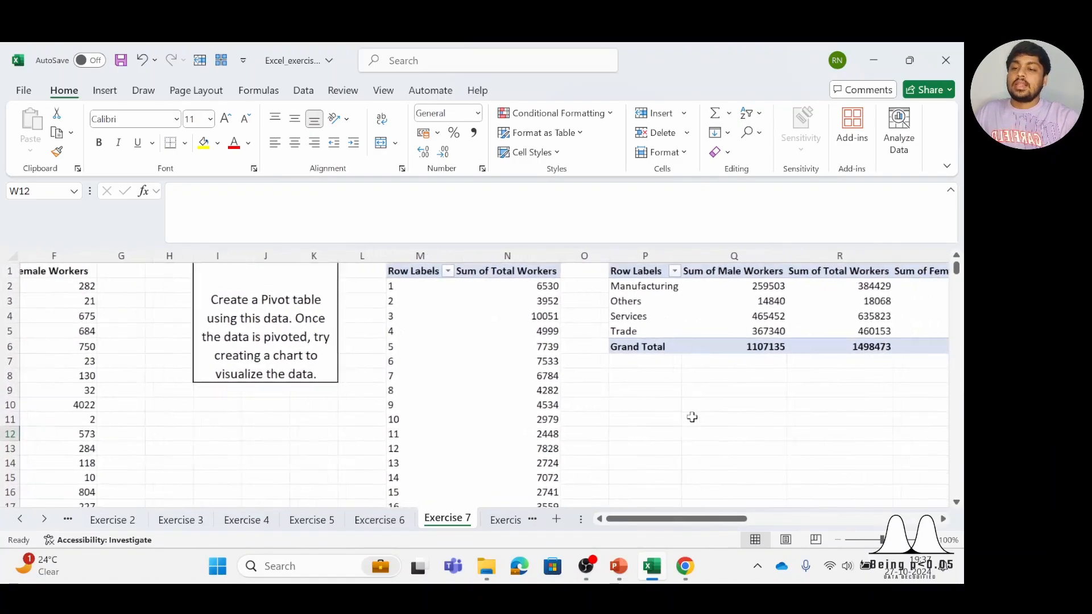
Reopen the field list of the PivotTable in columns V to Z and remove Ward Number from its Filters area.
scroll(692, 418, "right", 2)
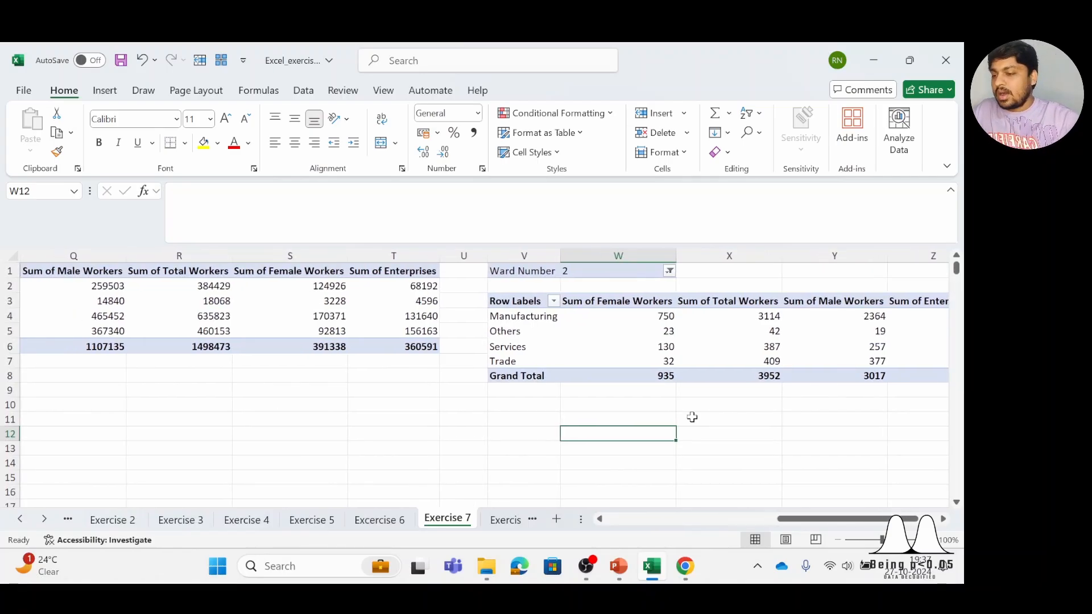
scroll(692, 417, "left", 4)
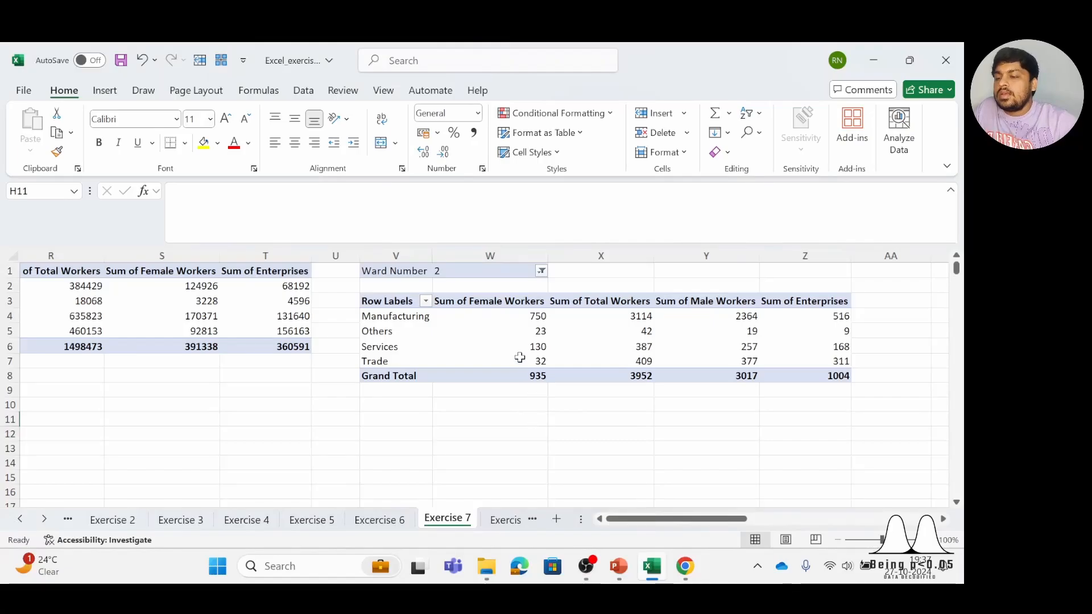
scroll(497, 316, "left", 1)
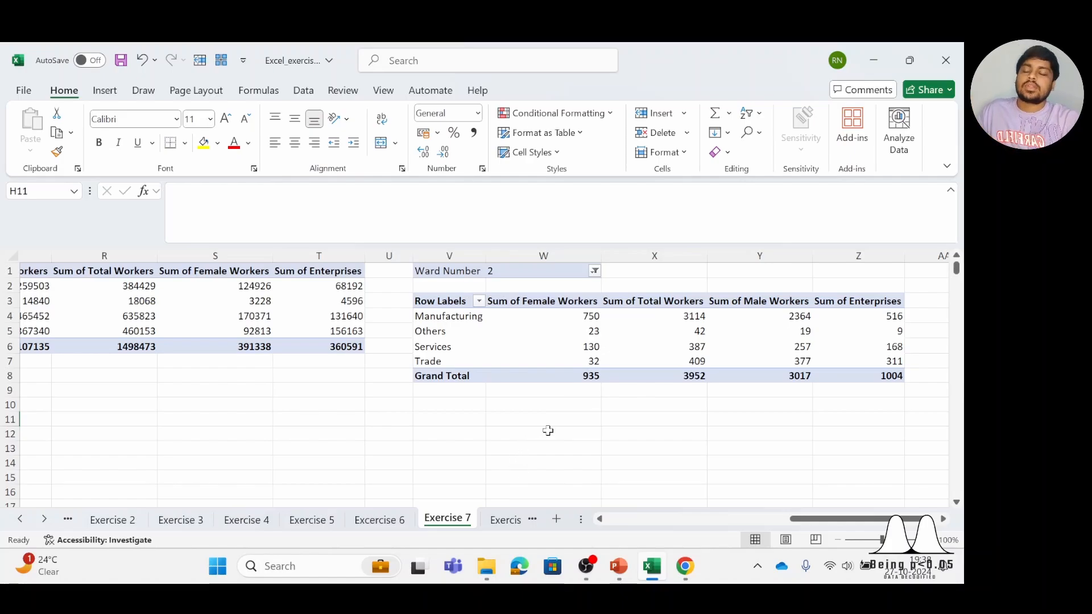
left_click(449, 316)
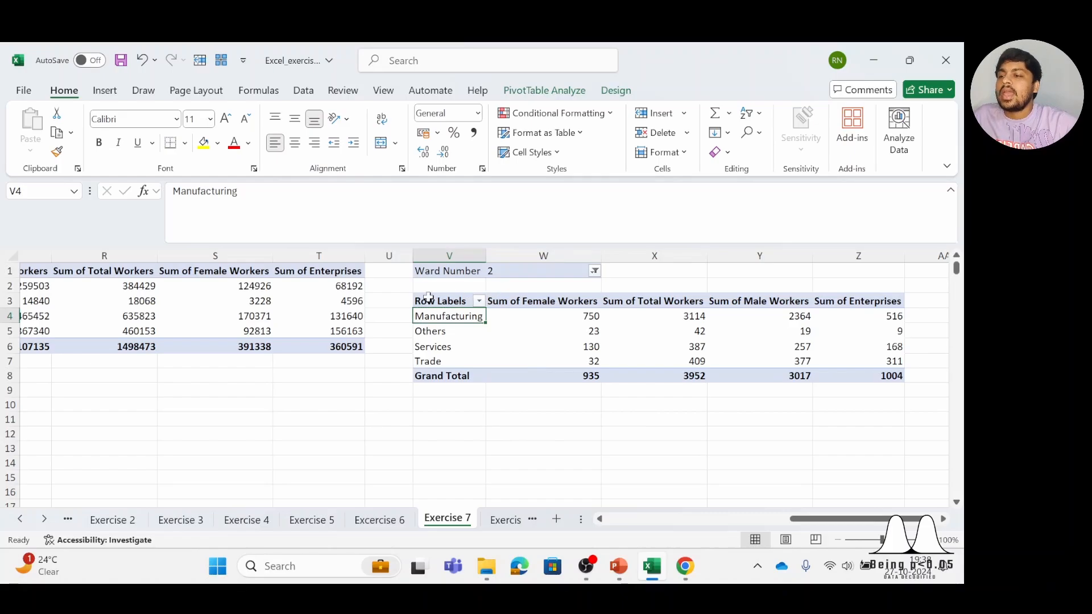
left_click(506, 458)
left_click(446, 314)
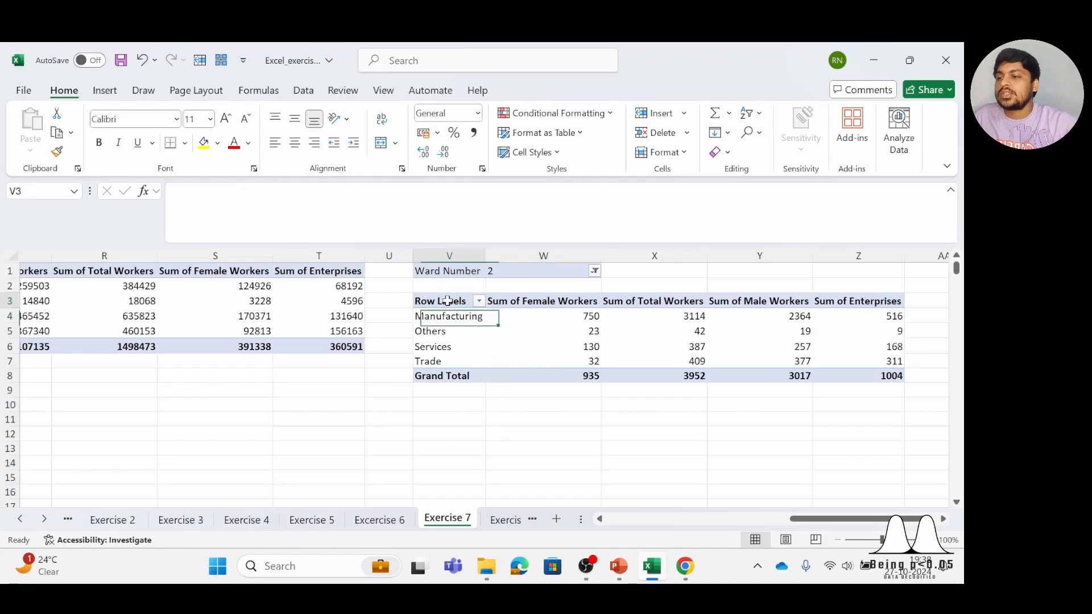
right_click(449, 305)
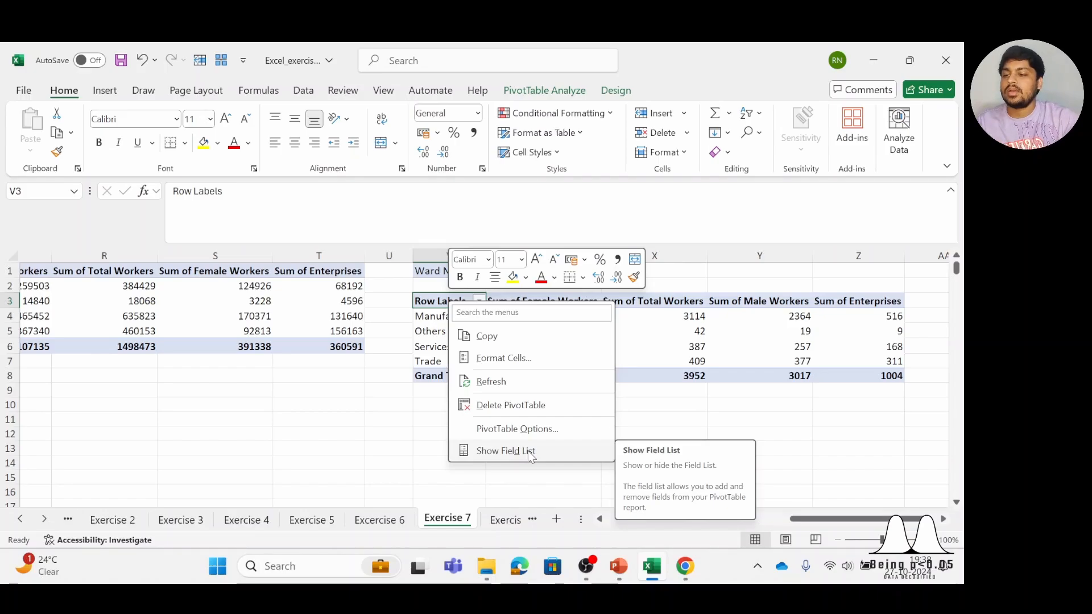
left_click(528, 451)
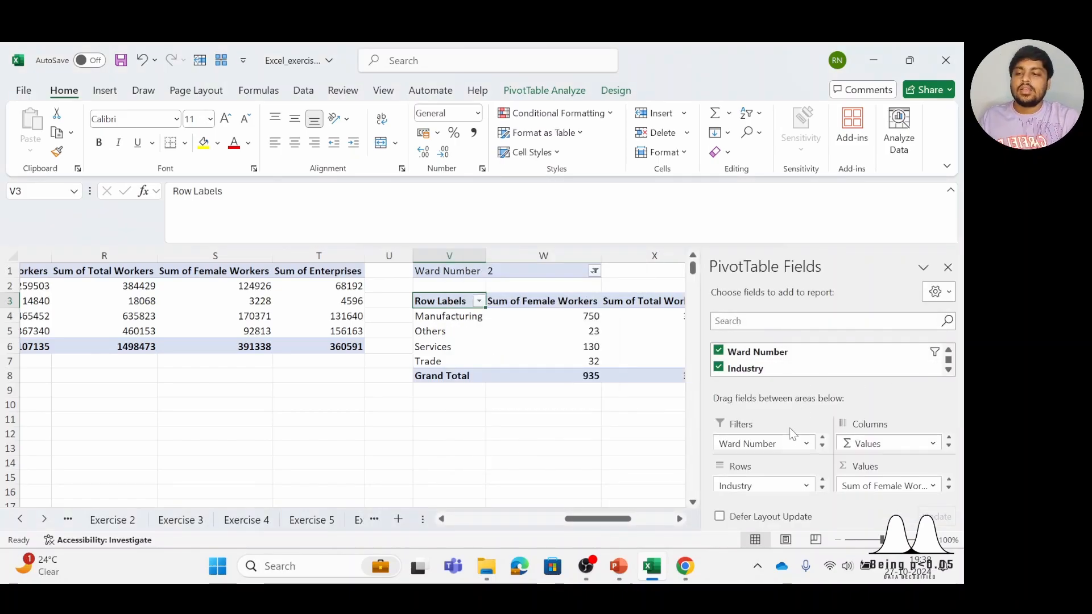
left_click(777, 444)
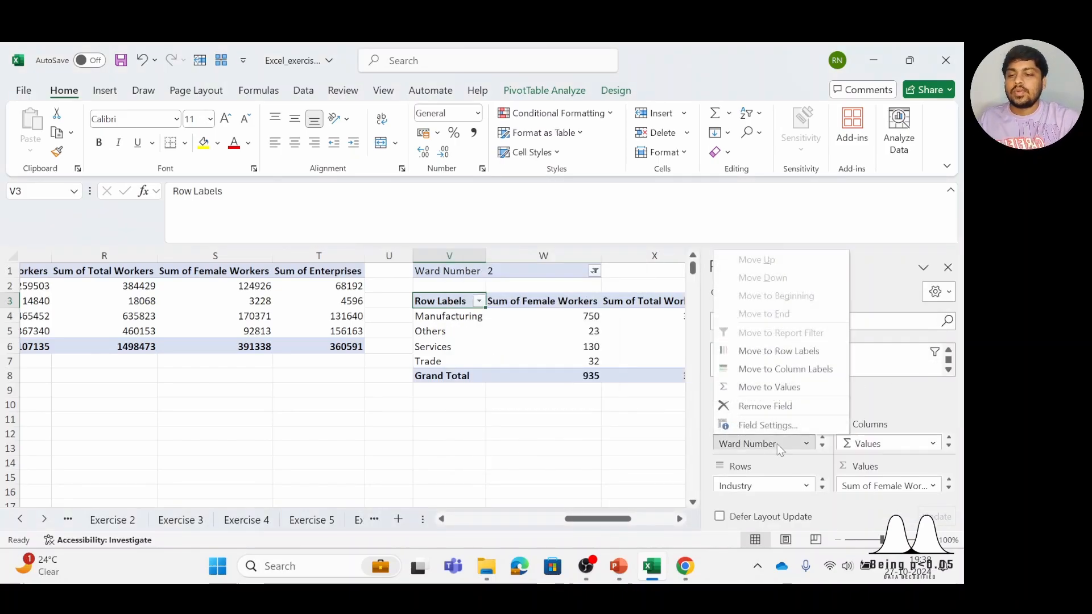
left_click(778, 405)
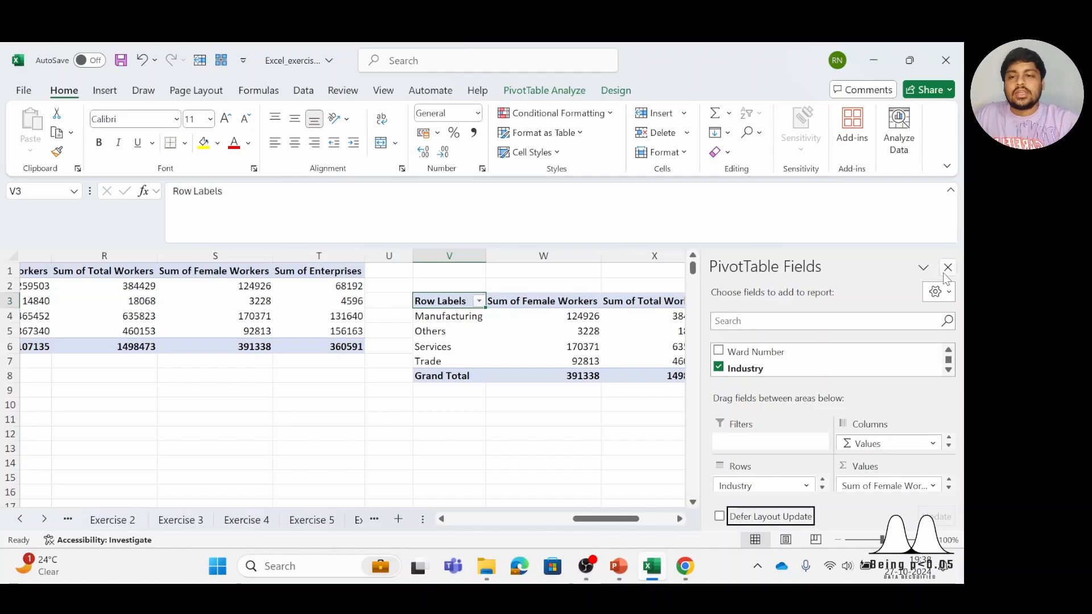
Remove Sum of Female Workers from the PivotTable's Values area, close the field list and select empty cell Z9.
left_click(900, 483)
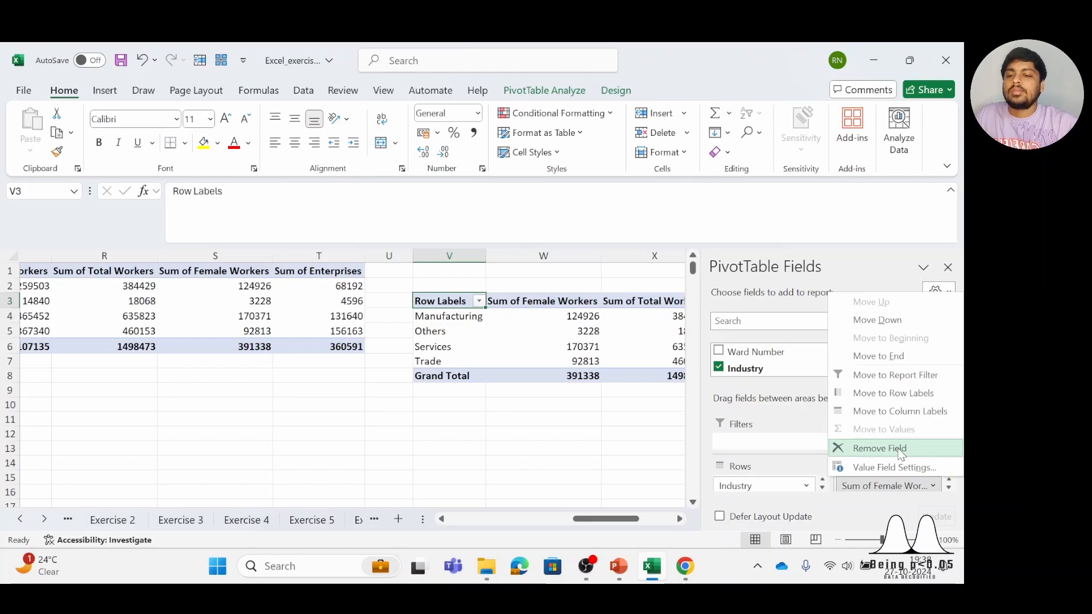
left_click(901, 449)
left_click(947, 268)
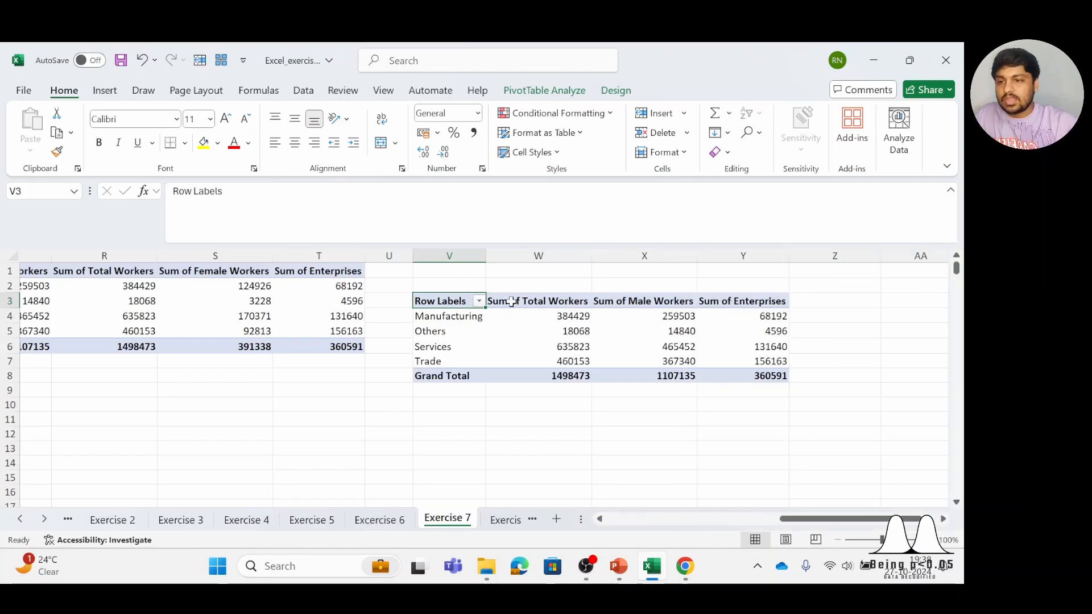
left_click(826, 387)
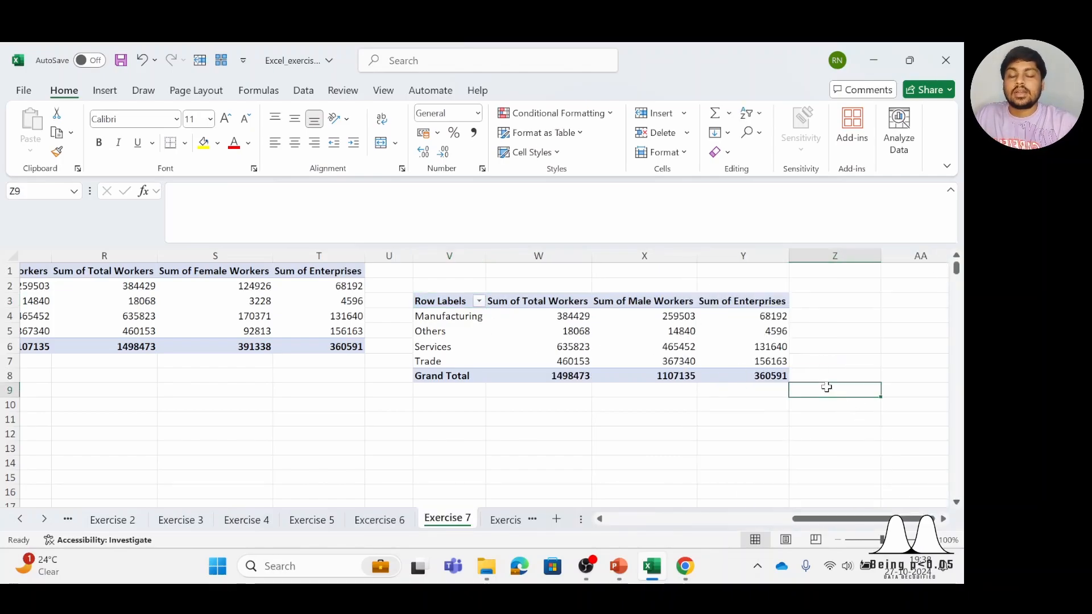
Show the field list again for the industry PivotTable starting at V3.
right_click(571, 346)
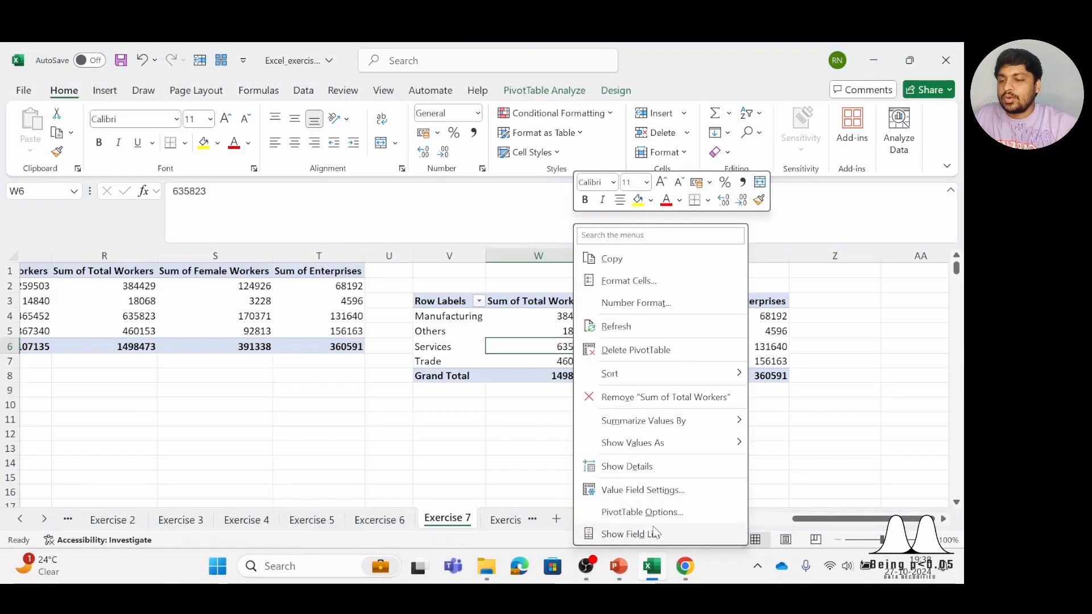
left_click(631, 534)
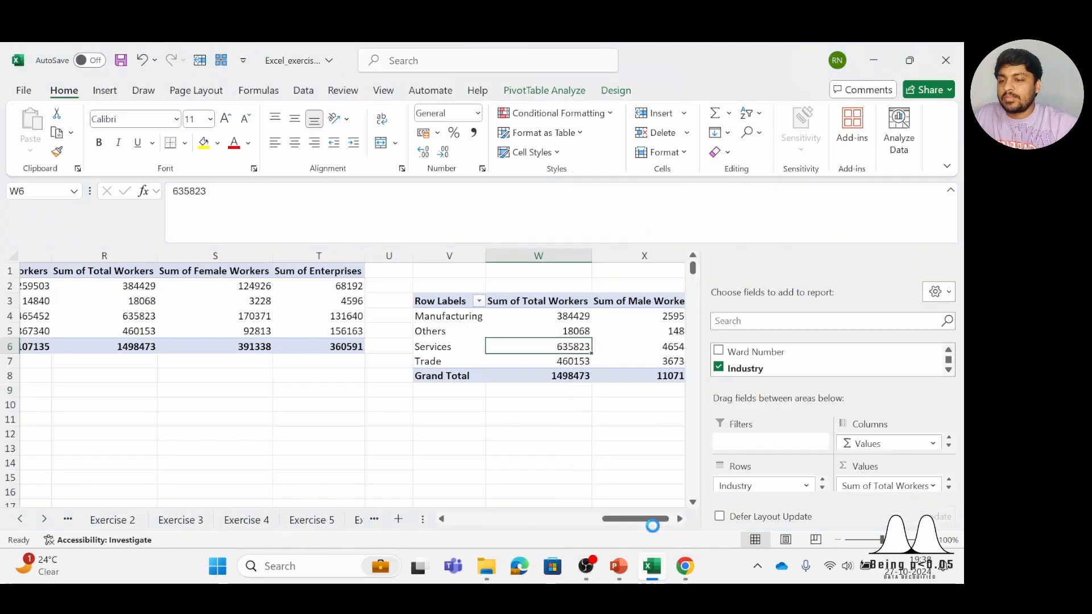
left_click(900, 484)
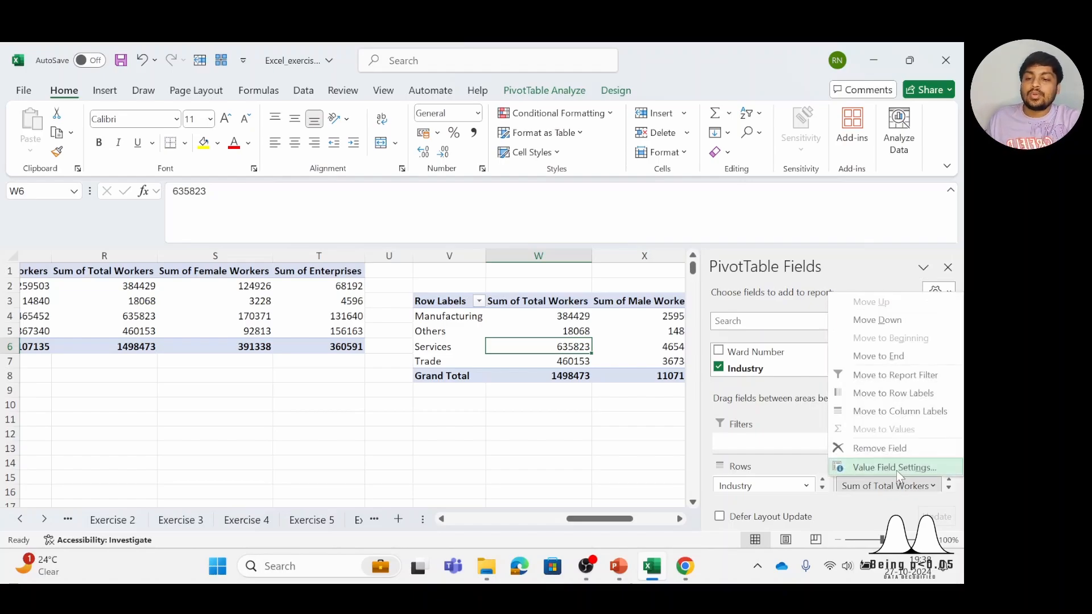
left_click(896, 469)
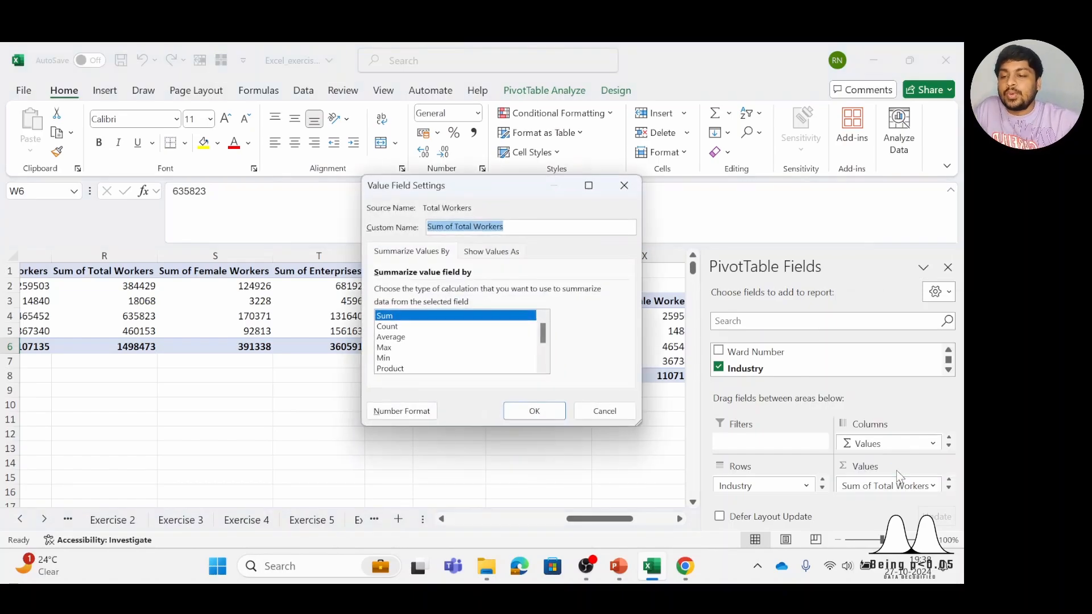
left_click(605, 411)
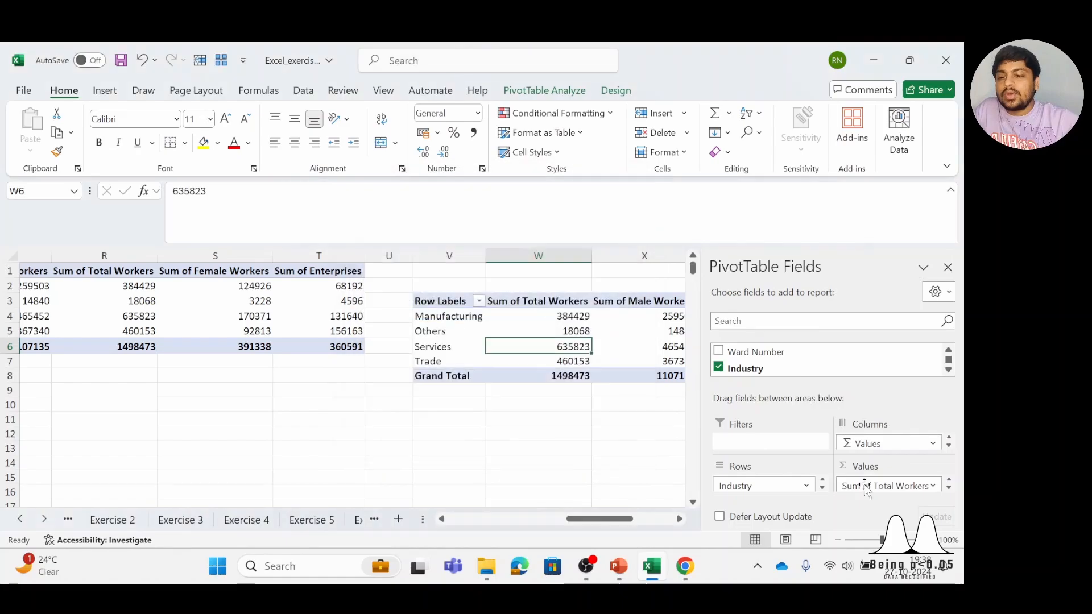
Summarize the Total Workers value field by Average instead of Sum, close the field list and select cell W7.
left_click(931, 485)
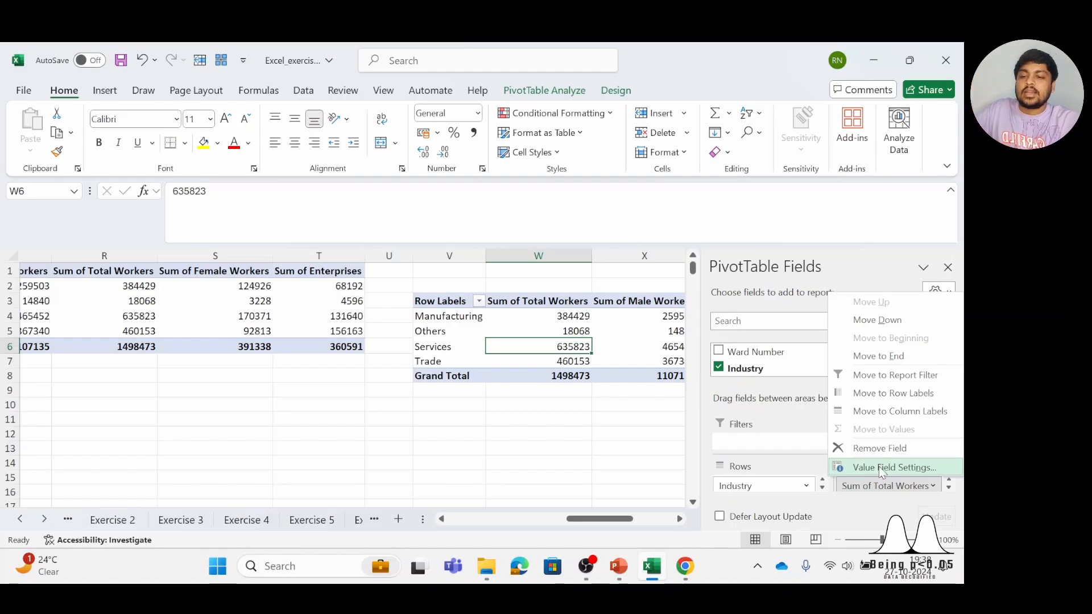
left_click(881, 468)
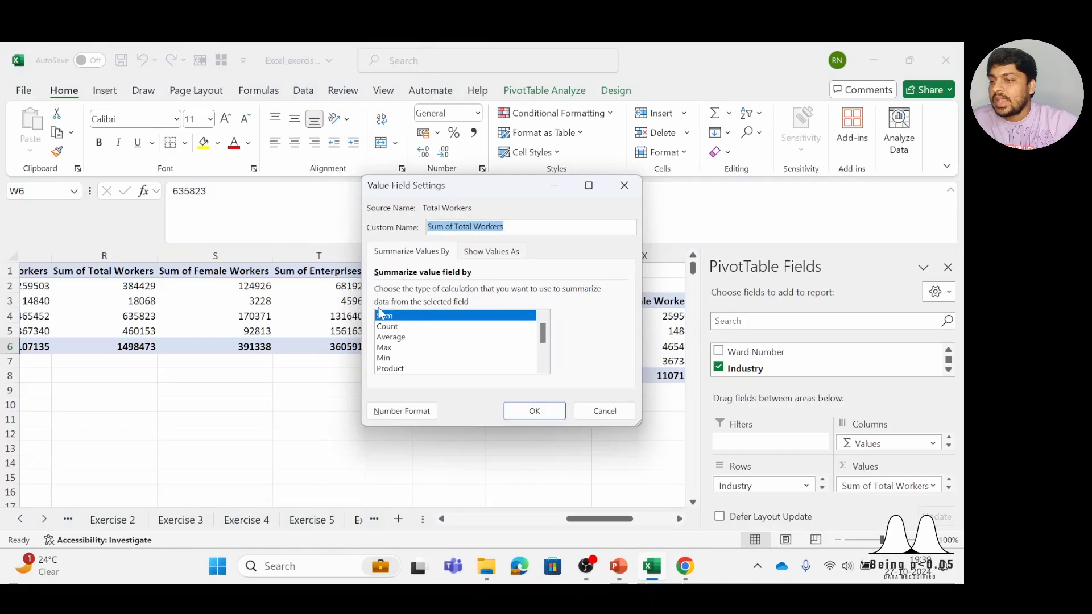
left_click(398, 339)
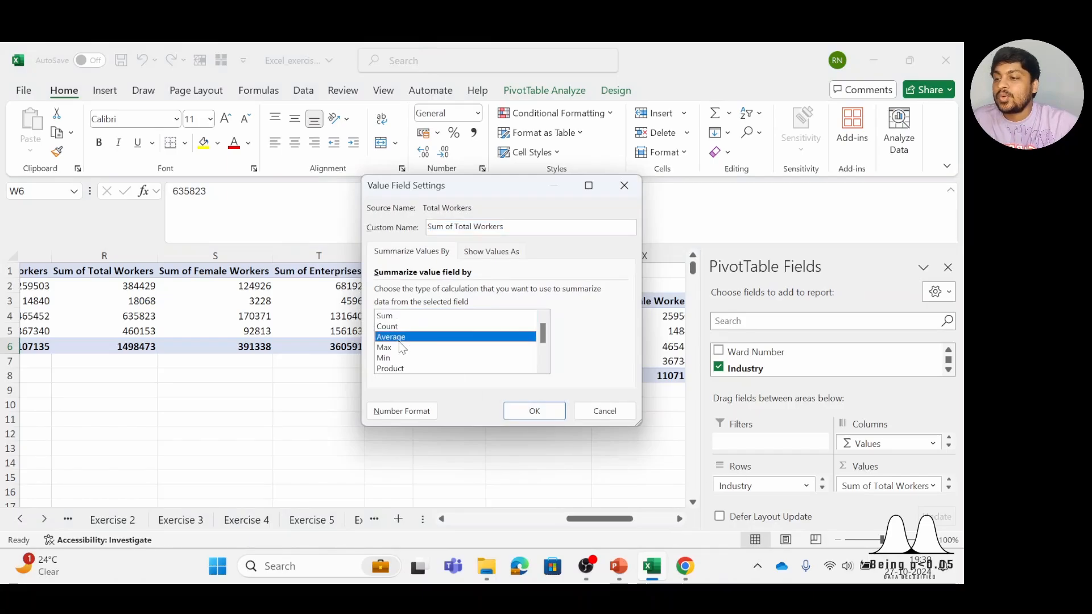
left_click(551, 416)
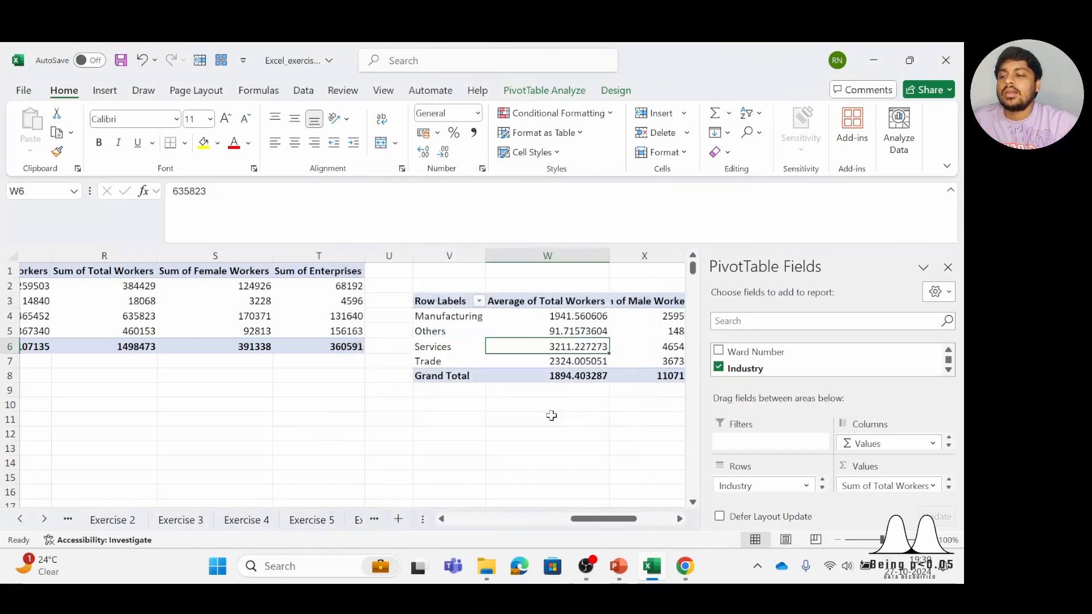
left_click(947, 268)
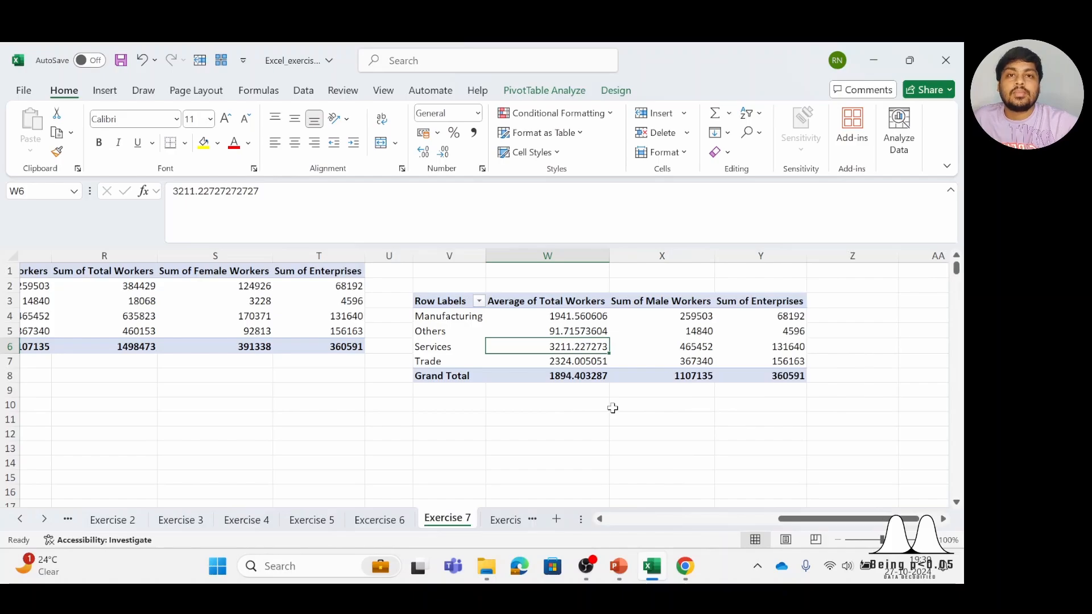
key("Down")
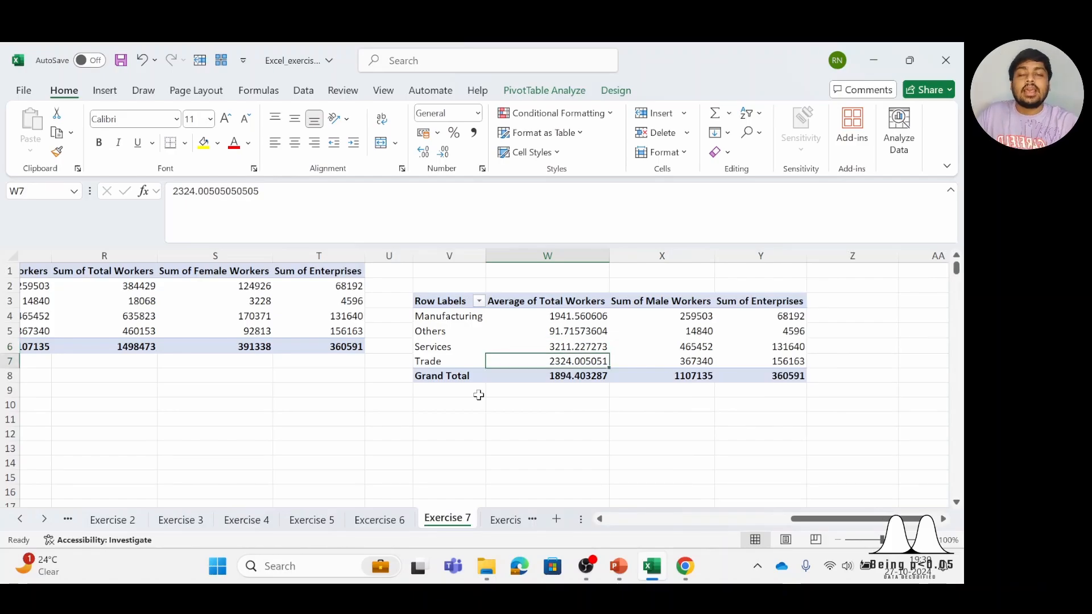